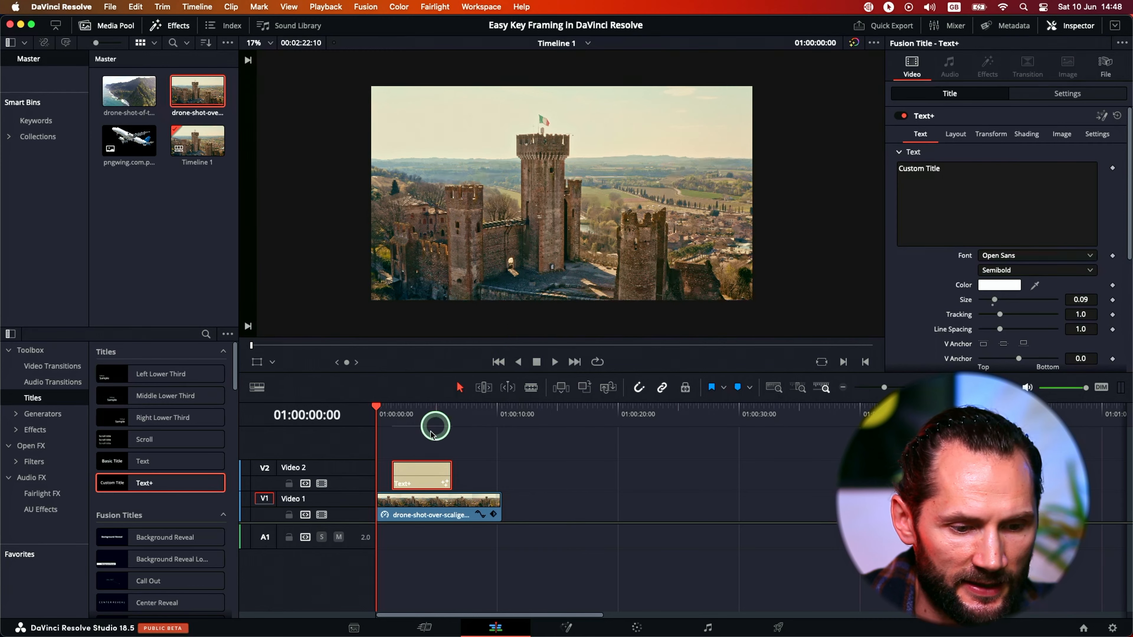
# Replace the Text+ title's placeholder text with "Scaligero Castle" and "Italy" on a second line.
pyautogui.moveTo(394, 412); pyautogui.dragTo(404, 412)
pyautogui.click(952, 175)
pyautogui.doubleClick(951, 173)
pyautogui.moveTo(952, 173); pyautogui.dragTo(871, 171)
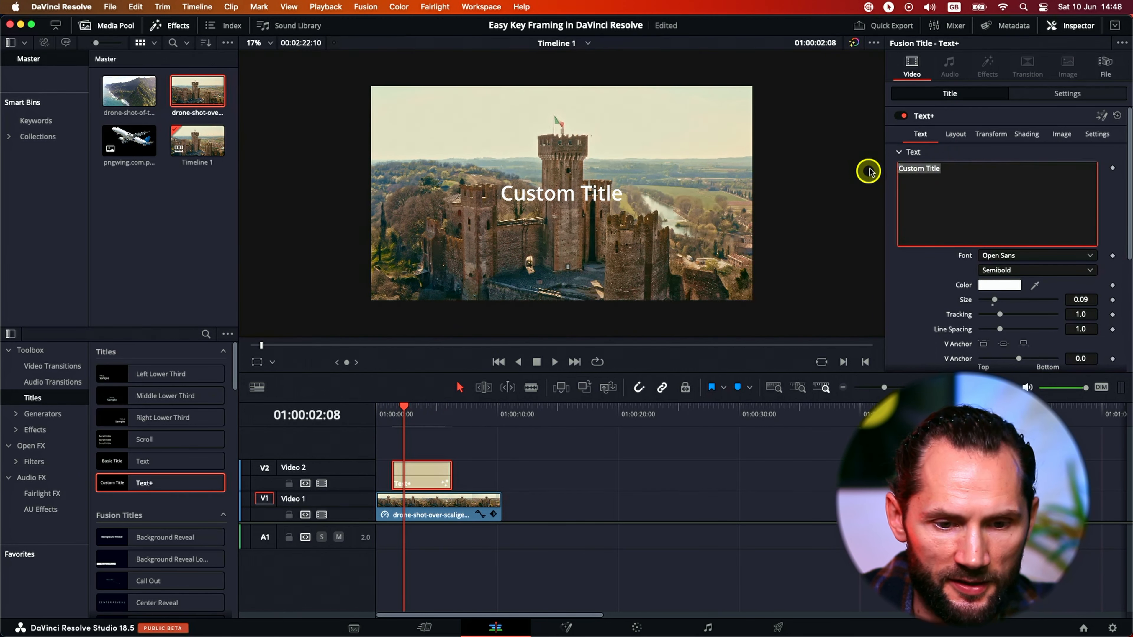
pyautogui.write('Scaligero Cast')
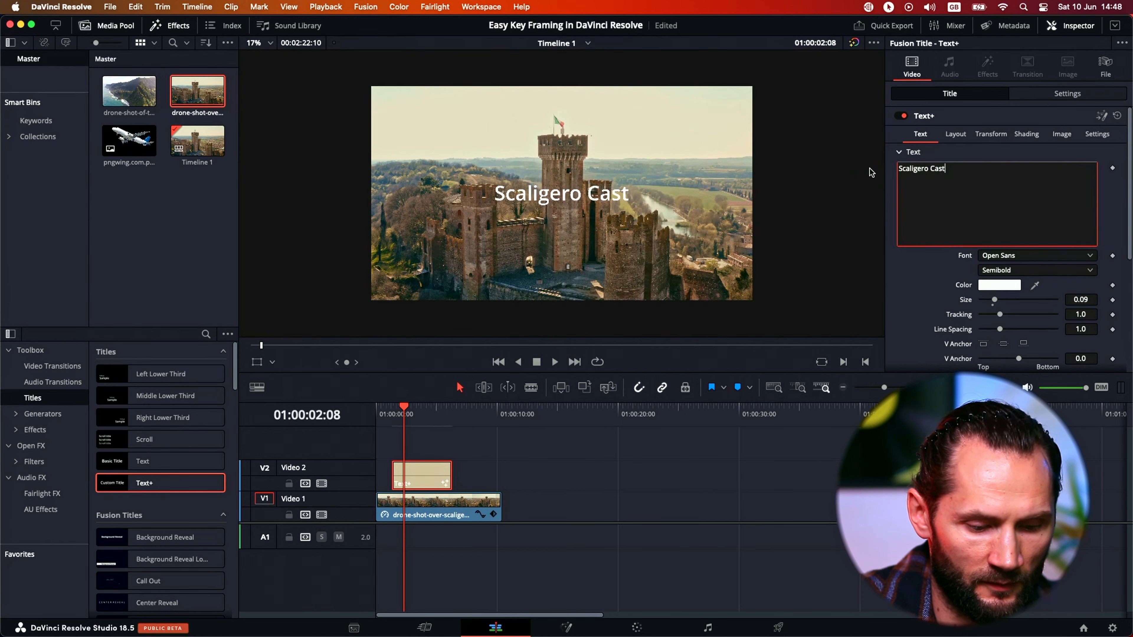
pyautogui.write('le')
pyautogui.press('Return')
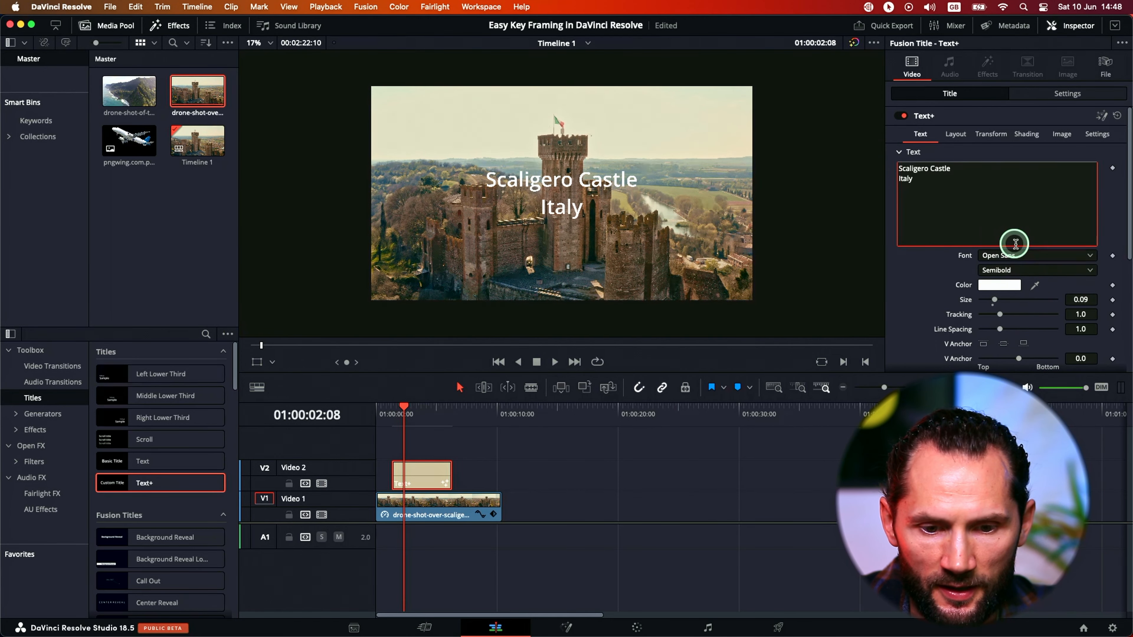
# Set the title's font to Academy Engraved LET.
pyautogui.click(1006, 257)
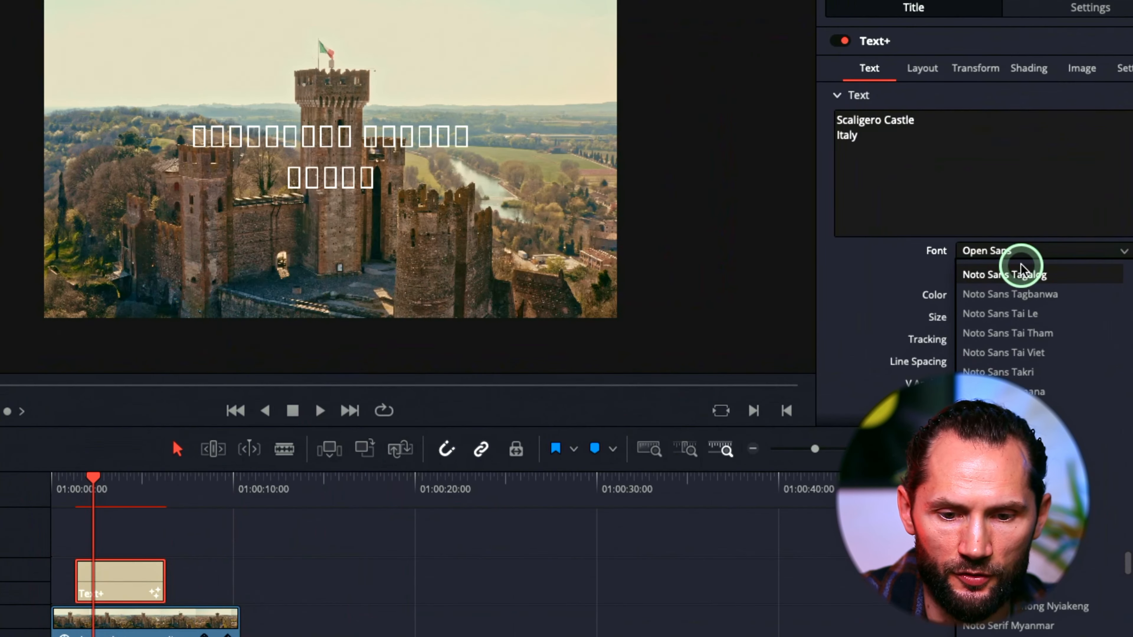
pyautogui.scroll(4, 1035, 304)
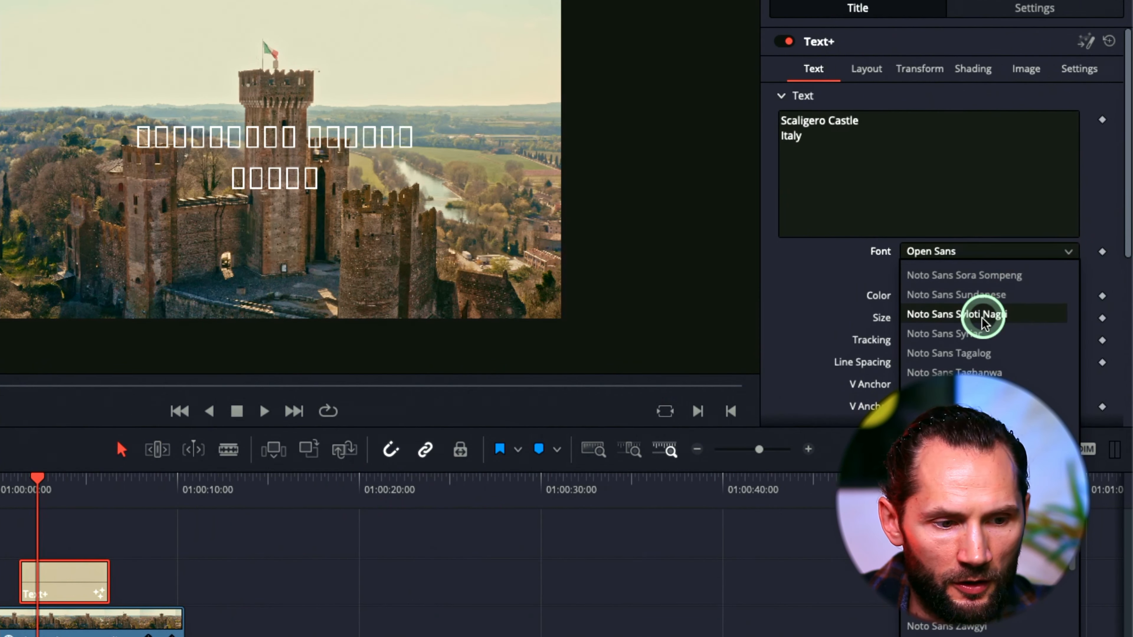
pyautogui.scroll(15, 984, 321)
pyautogui.click(954, 349)
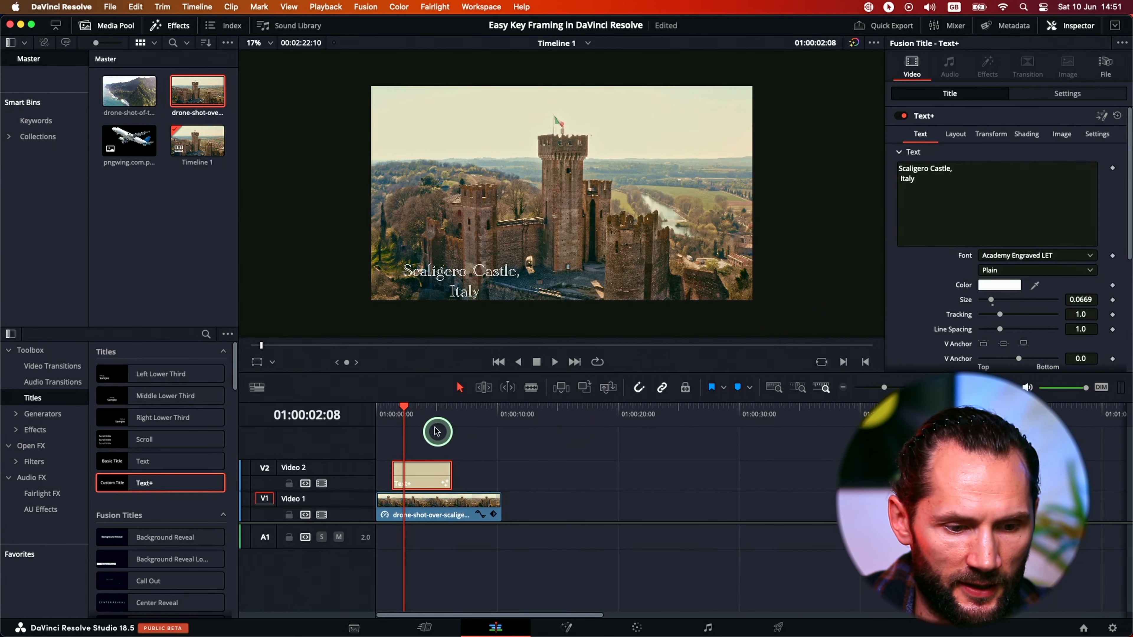
# Play the timeline full screen from the beginning to preview the title over the castle footage, and return to the normal view.
pyautogui.click(419, 411)
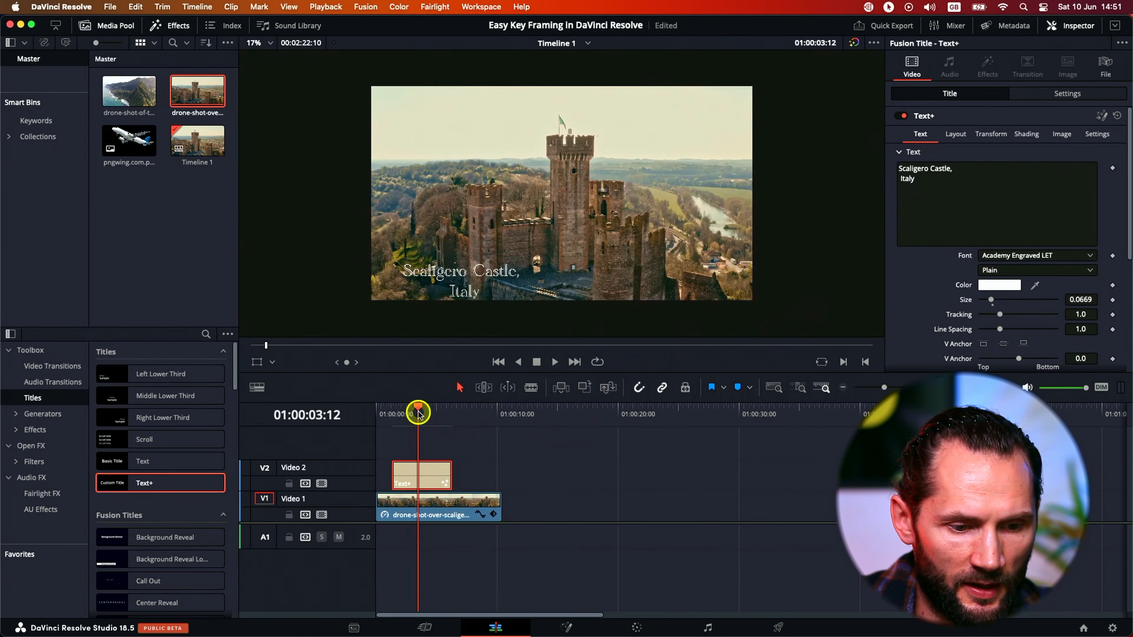
pyautogui.press('super+f')
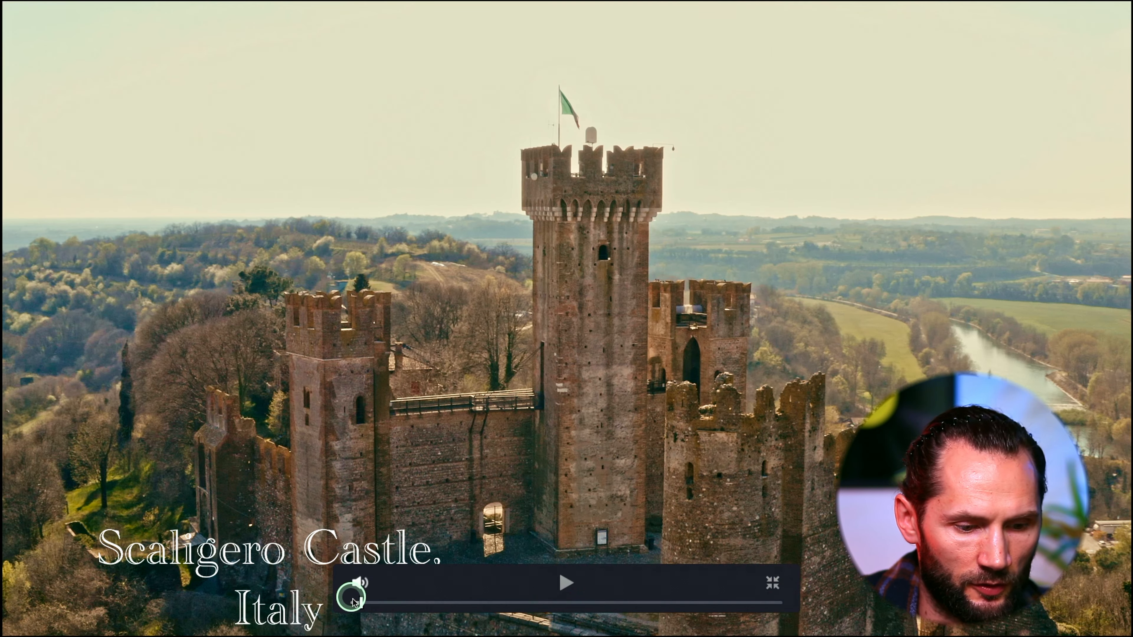
pyautogui.moveTo(361, 605); pyautogui.dragTo(330, 605)
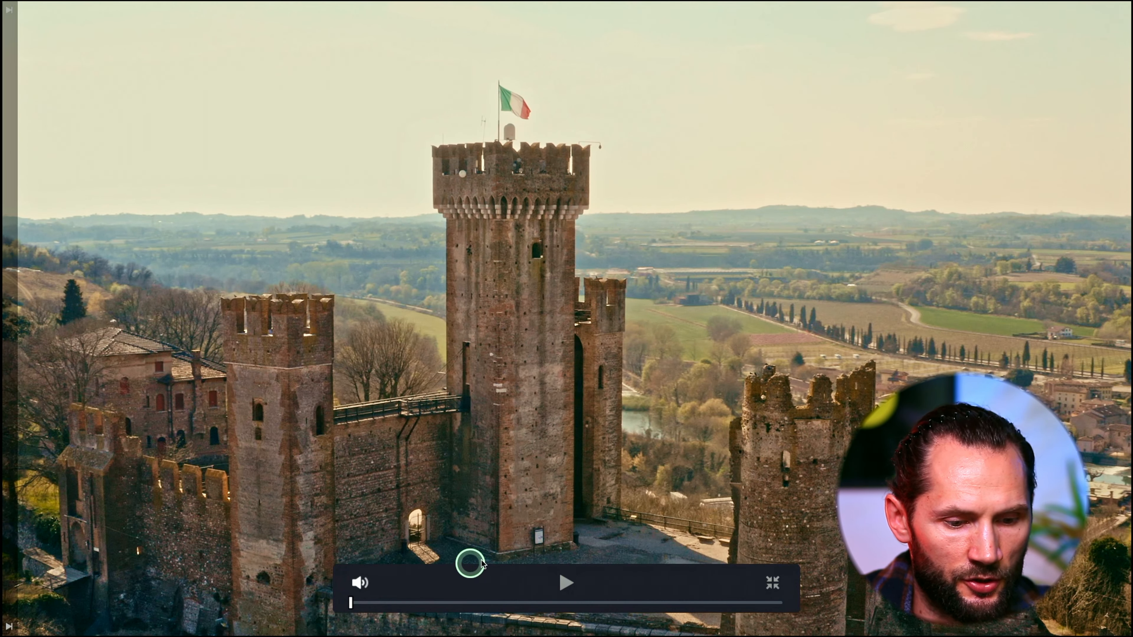
pyautogui.click(565, 585)
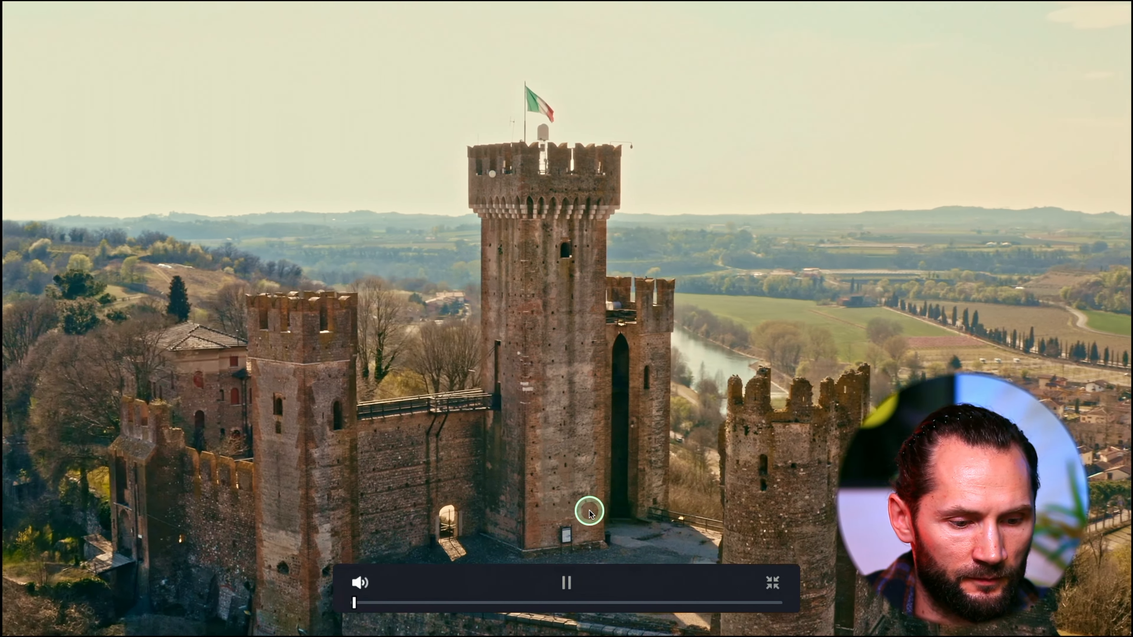
pyautogui.press('space')
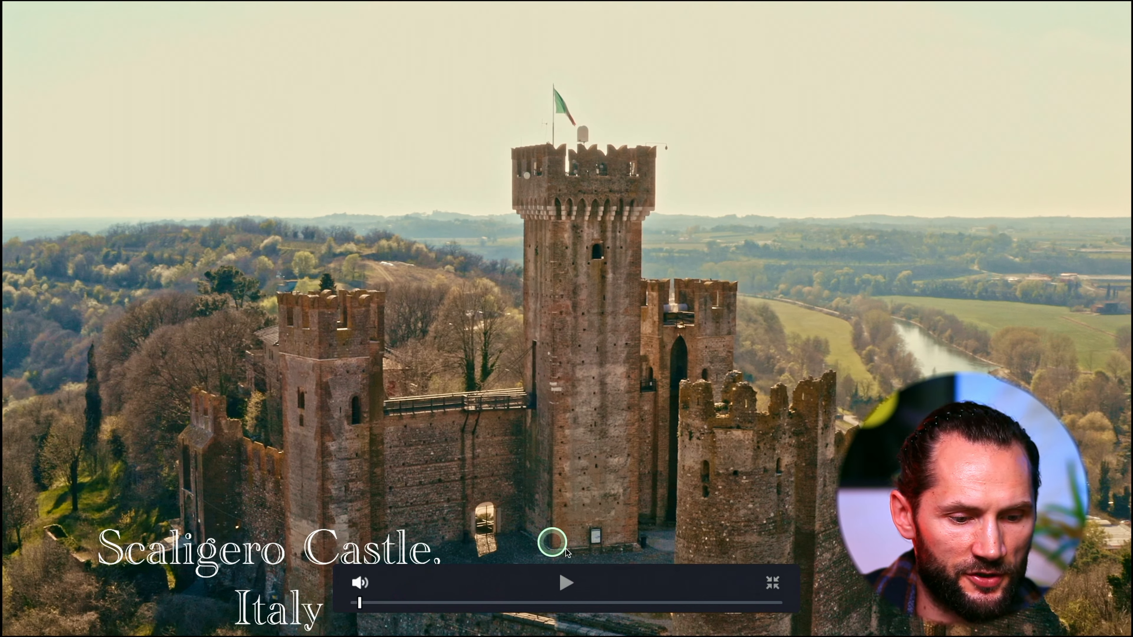
pyautogui.click(774, 582)
# With the playhead at the start of the title clip, reposition the title's layout center to X 0.201, Y 0.152.
pyautogui.moveTo(410, 412); pyautogui.dragTo(393, 410)
pyautogui.press('space')
pyautogui.press('space')
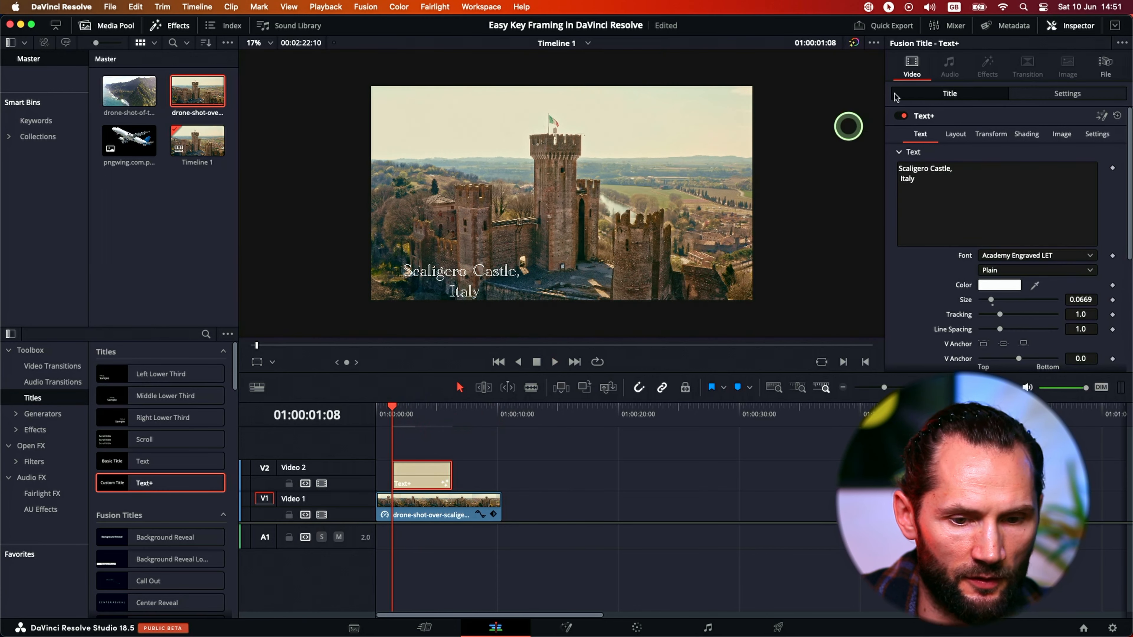
pyautogui.click(956, 134)
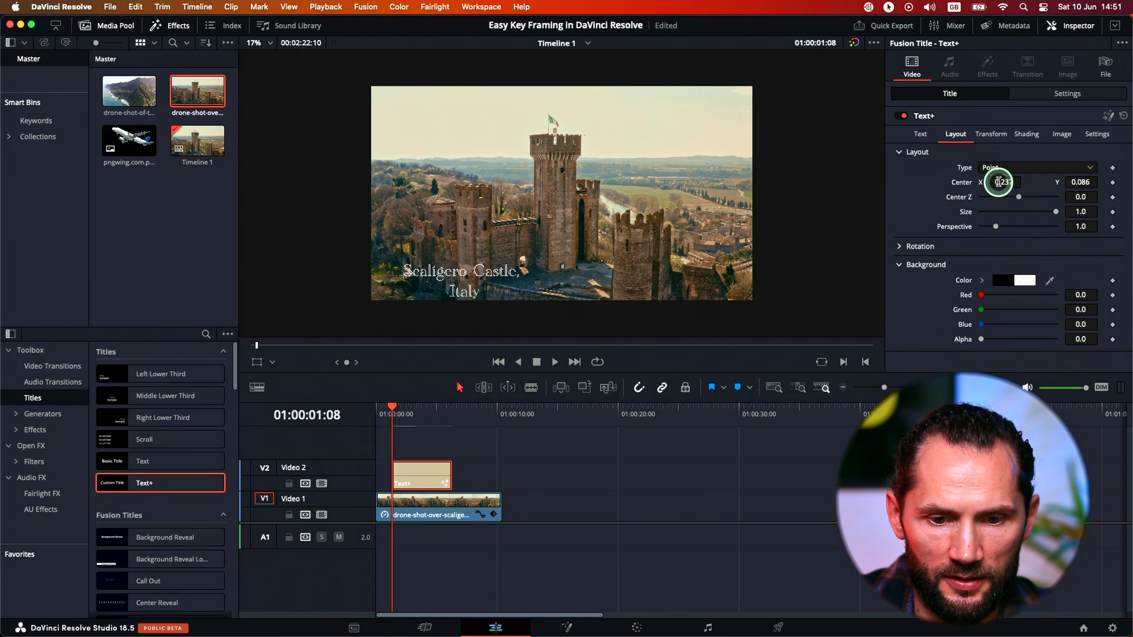
pyautogui.moveTo(999, 182); pyautogui.dragTo(1002, 182)
pyautogui.moveTo(1079, 182); pyautogui.dragTo(1117, 177)
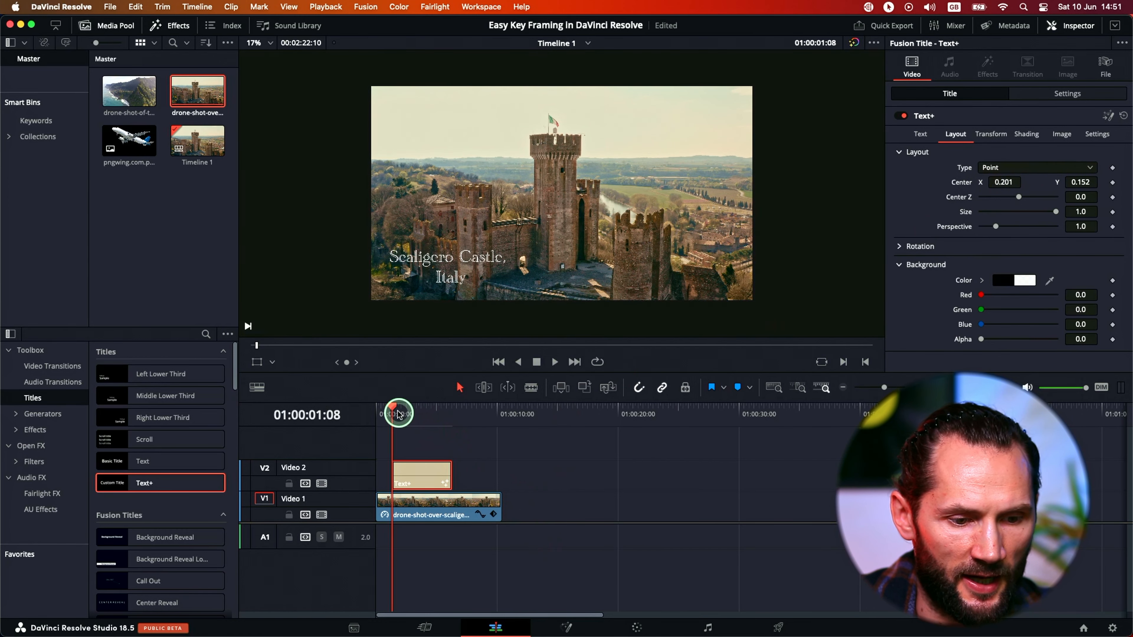
# Play the timeline from the beginning to review the repositioned title.
pyautogui.moveTo(398, 415); pyautogui.dragTo(369, 410)
pyautogui.press('space')
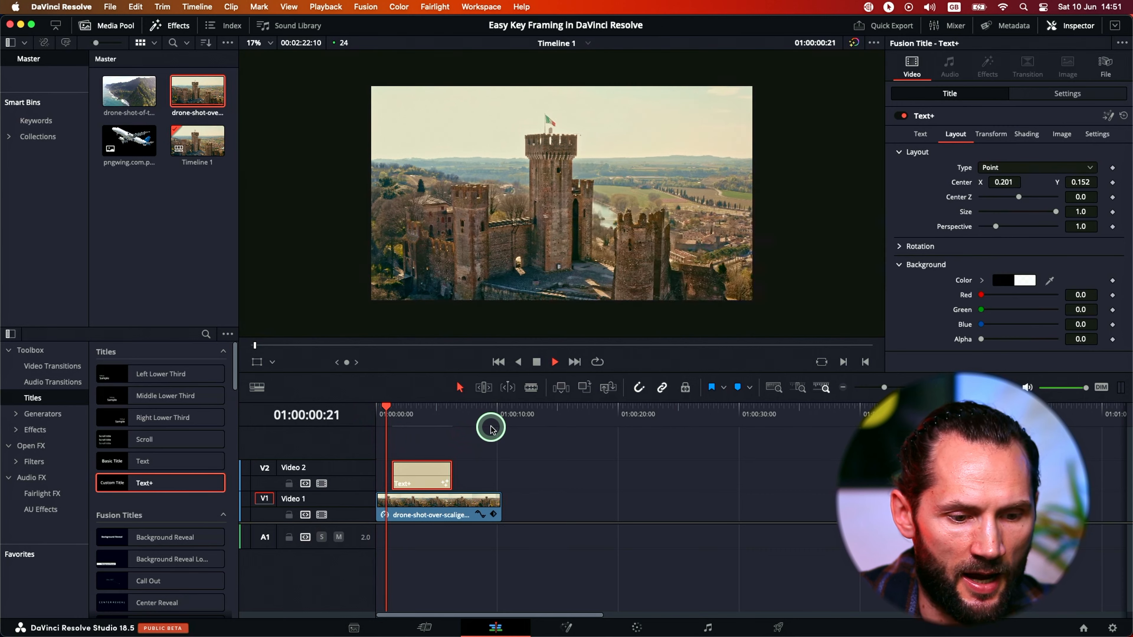
pyautogui.press('space')
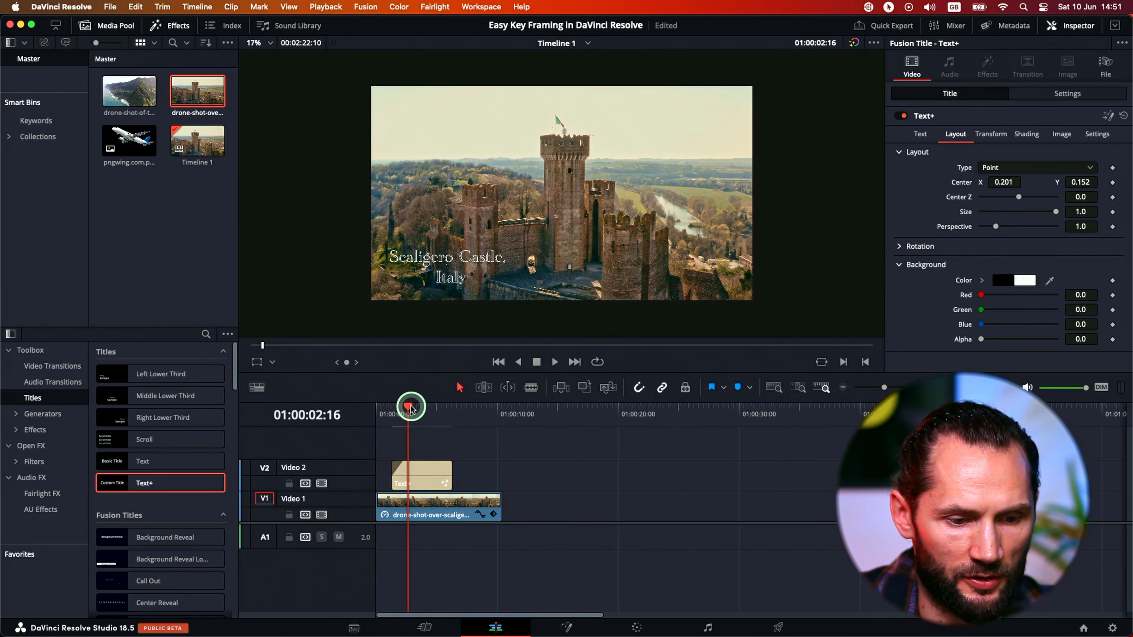
# Play back the title clip to check how its text fades in and out.
pyautogui.moveTo(409, 406); pyautogui.dragTo(394, 410)
pyautogui.press('space')
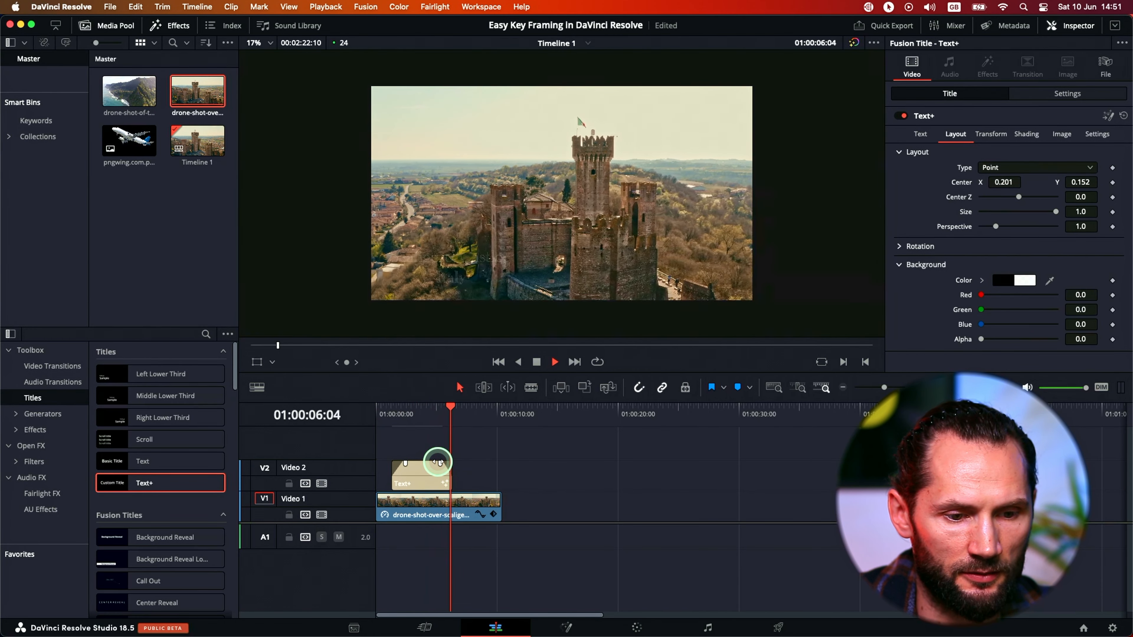
pyautogui.press('space')
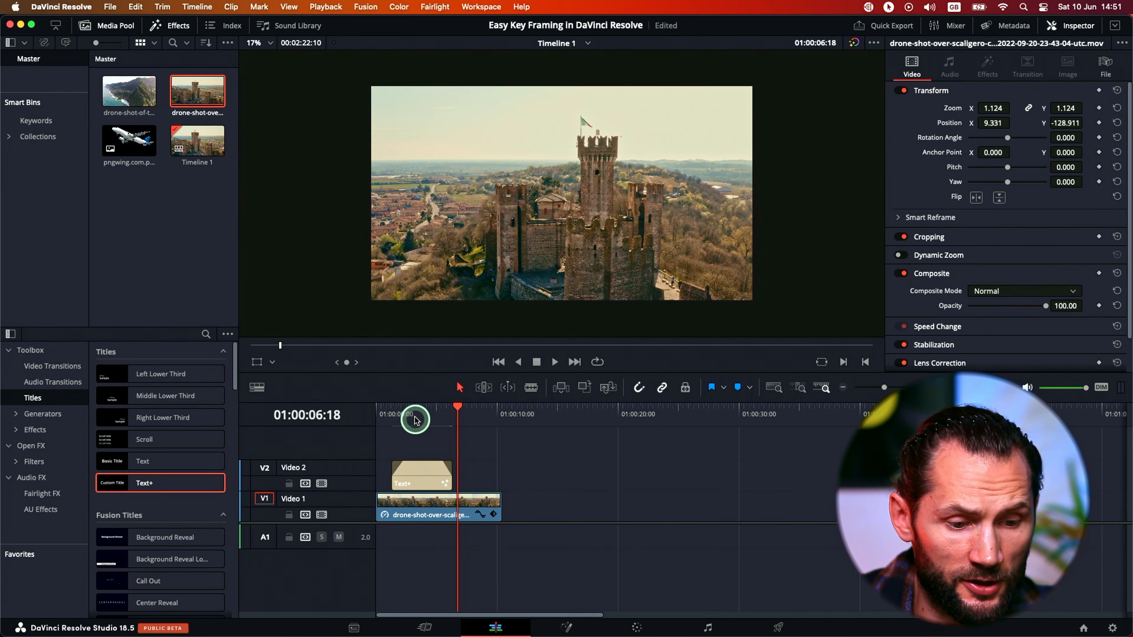
pyautogui.moveTo(415, 420); pyautogui.dragTo(394, 418)
pyautogui.press('space')
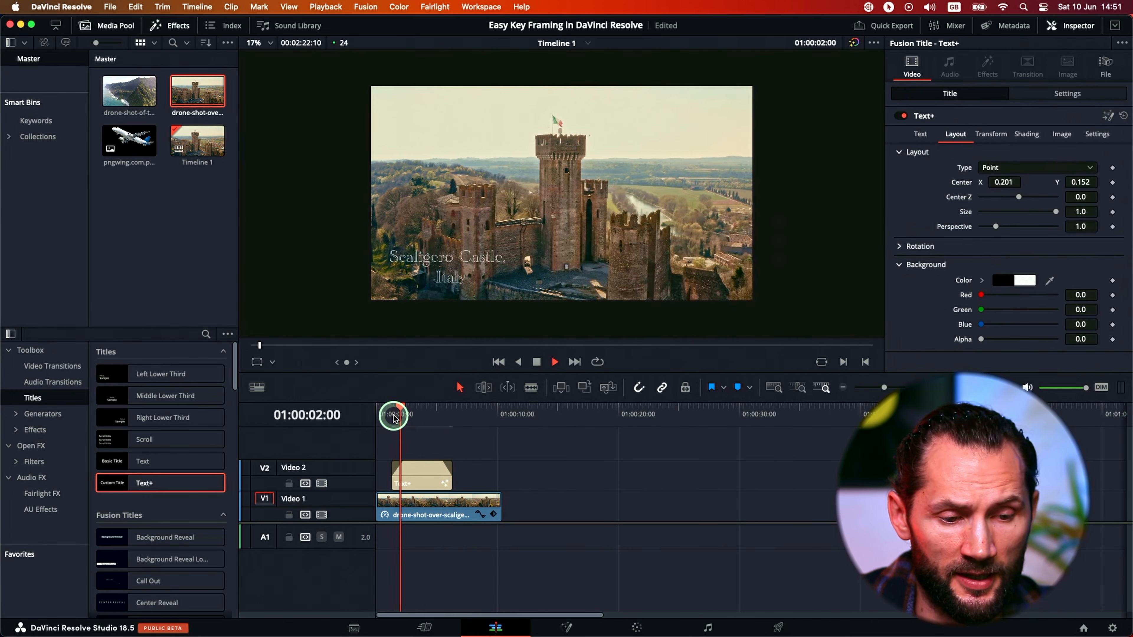
pyautogui.press('space')
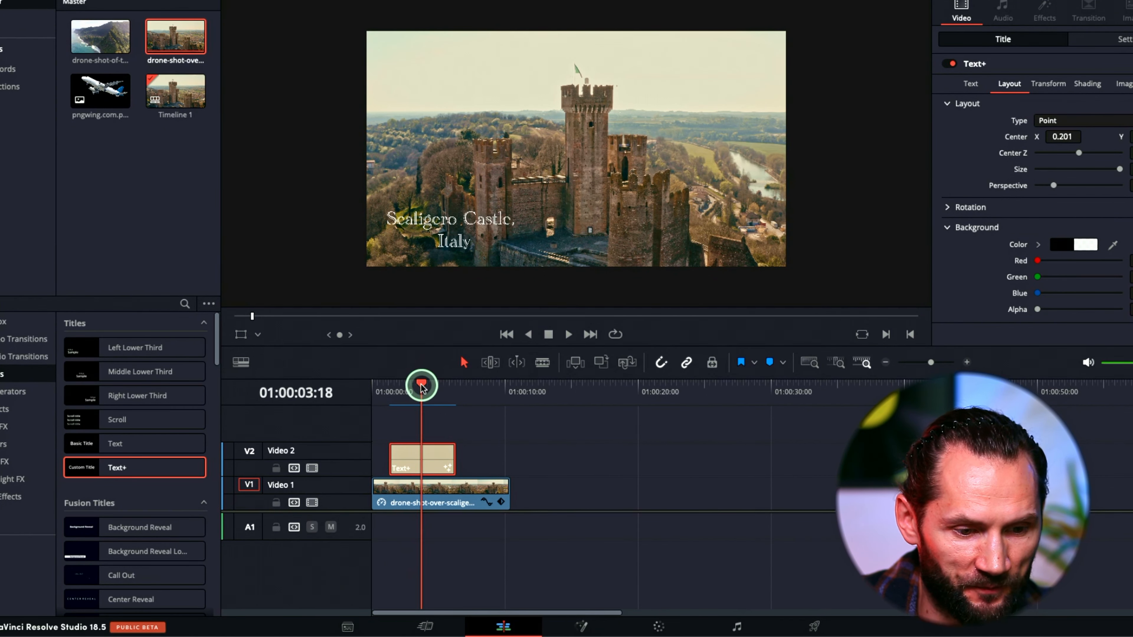
# Place the playhead at the start of the title clip, 01:00:01:08, and select the clip.
pyautogui.moveTo(423, 387); pyautogui.dragTo(389, 385)
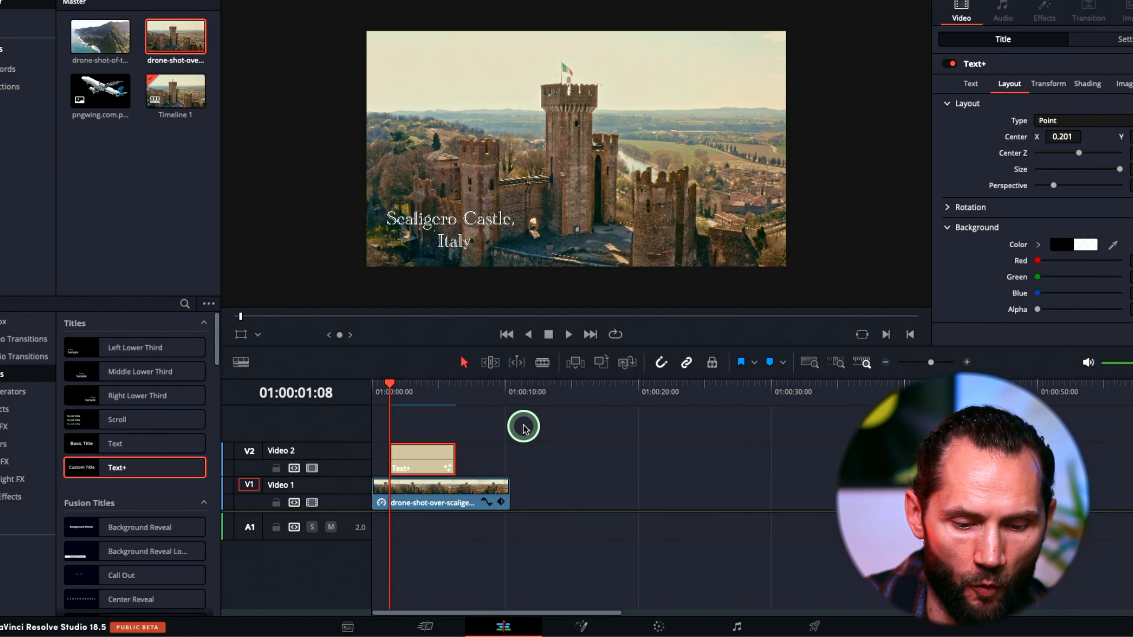
pyautogui.click(416, 438)
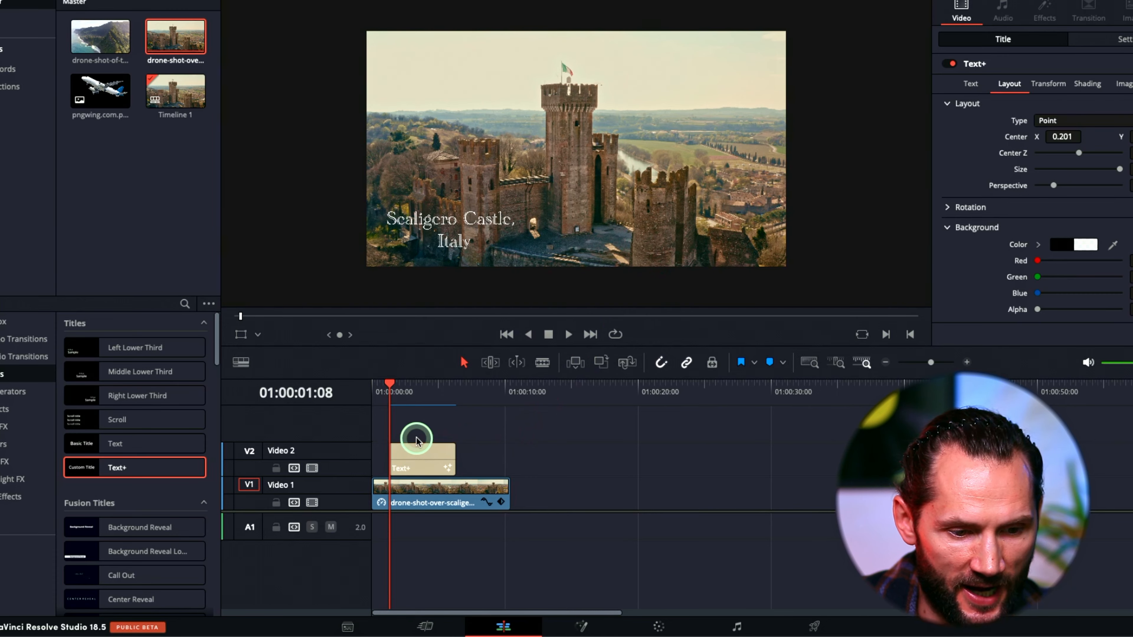
pyautogui.click(417, 455)
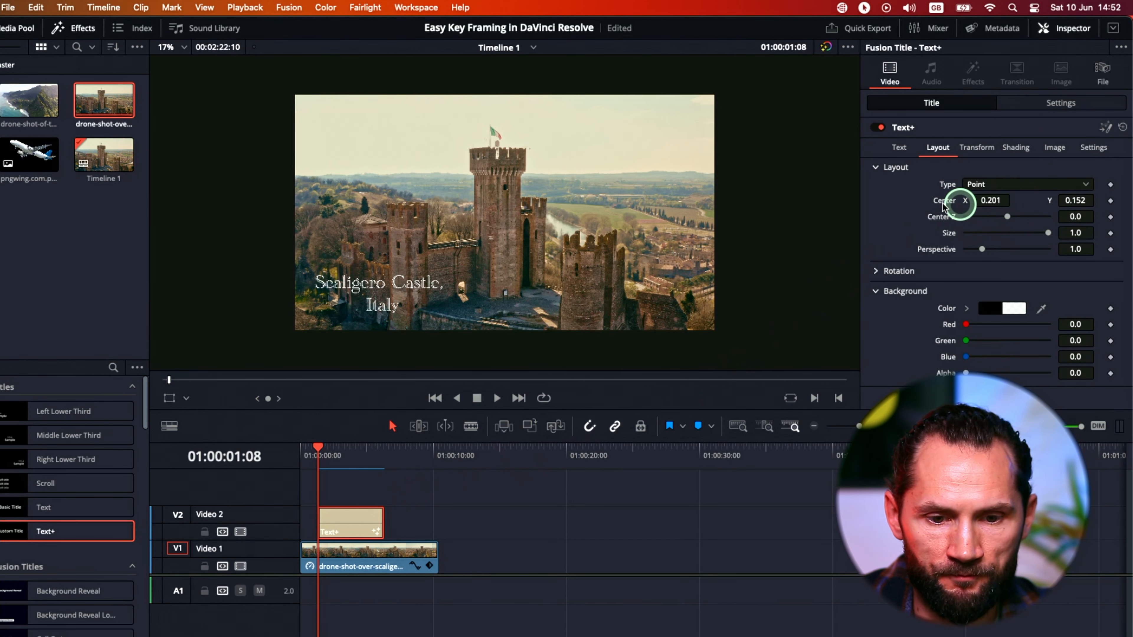
# Examine the title's text and layout settings for properties that can be keyframed at the start of the clip.
pyautogui.click(900, 148)
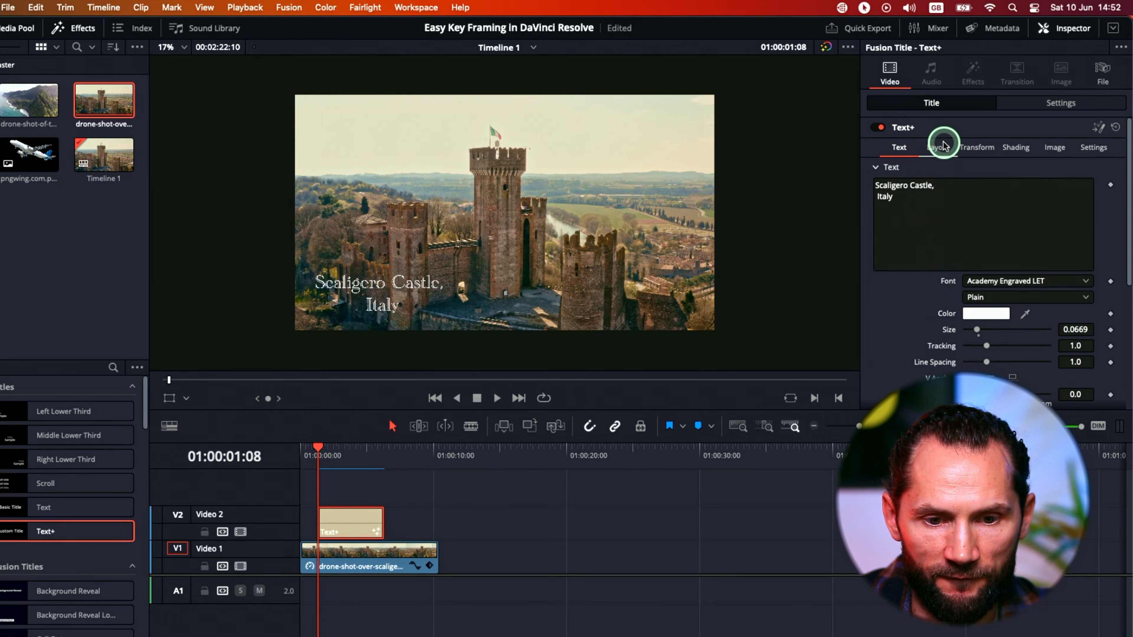
pyautogui.click(352, 496)
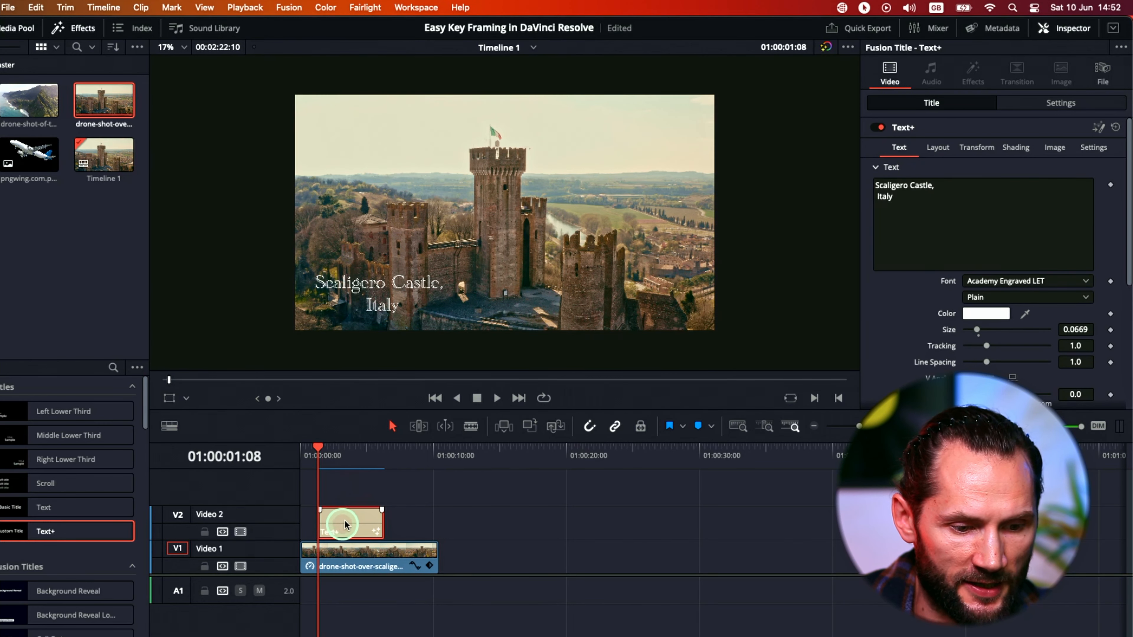
pyautogui.moveTo(319, 447)
pyautogui.mouseDown()
pyautogui.moveTo(332, 448)
pyautogui.moveTo(318, 448)
pyautogui.mouseUp()
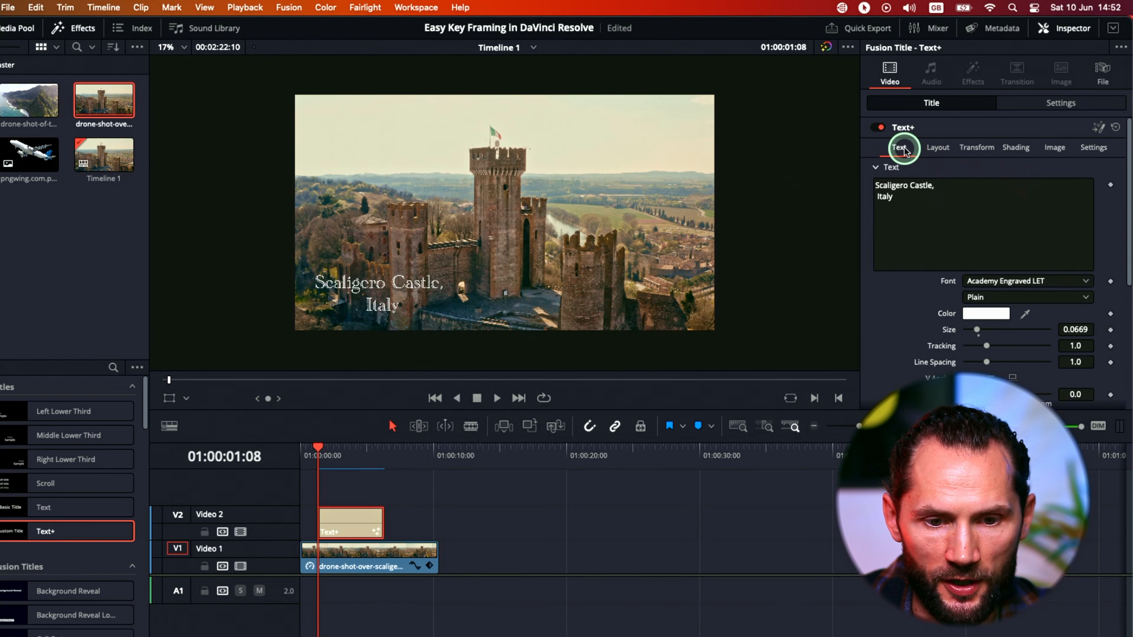
pyautogui.scroll(-2, 924, 301)
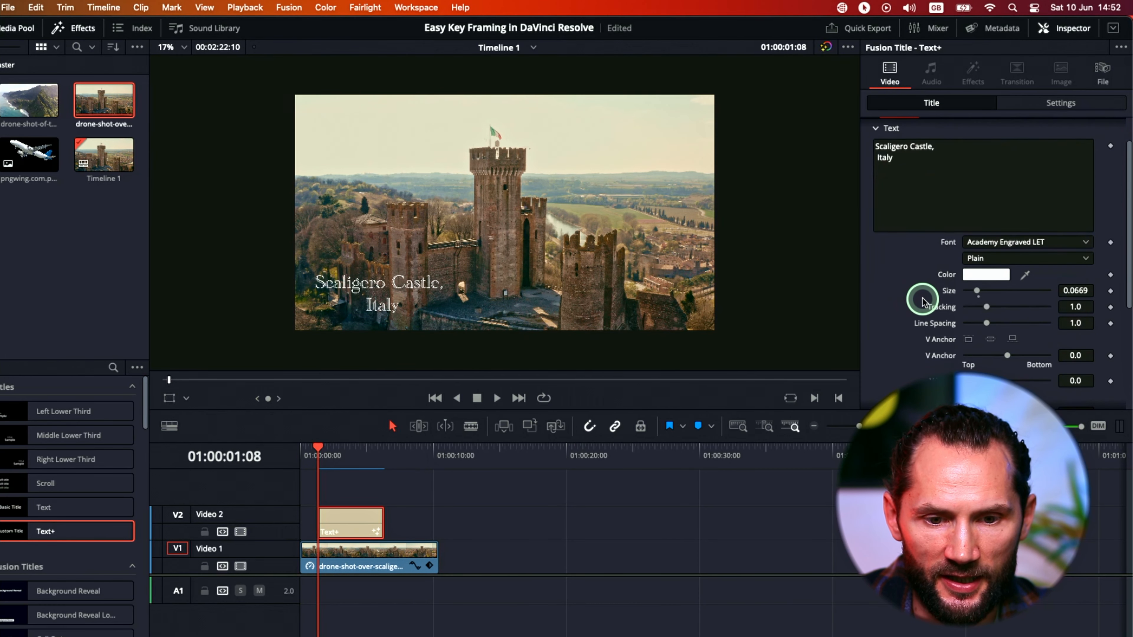
pyautogui.scroll(2, 925, 290)
pyautogui.click(941, 149)
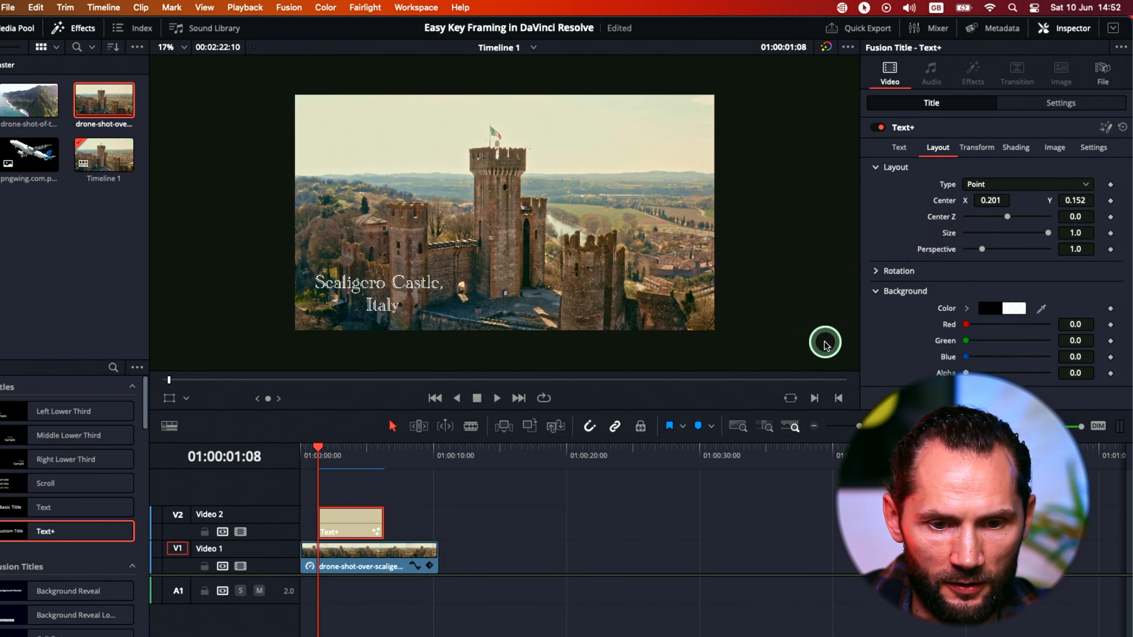
pyautogui.moveTo(330, 446); pyautogui.dragTo(324, 452)
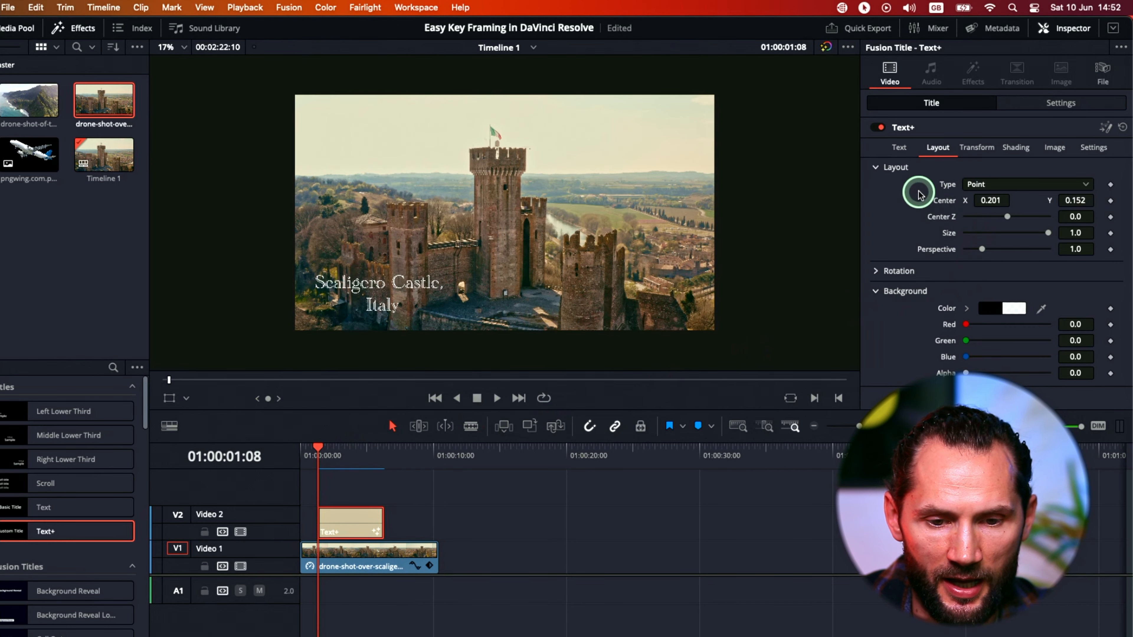
pyautogui.click(899, 148)
pyautogui.scroll(-5, 959, 308)
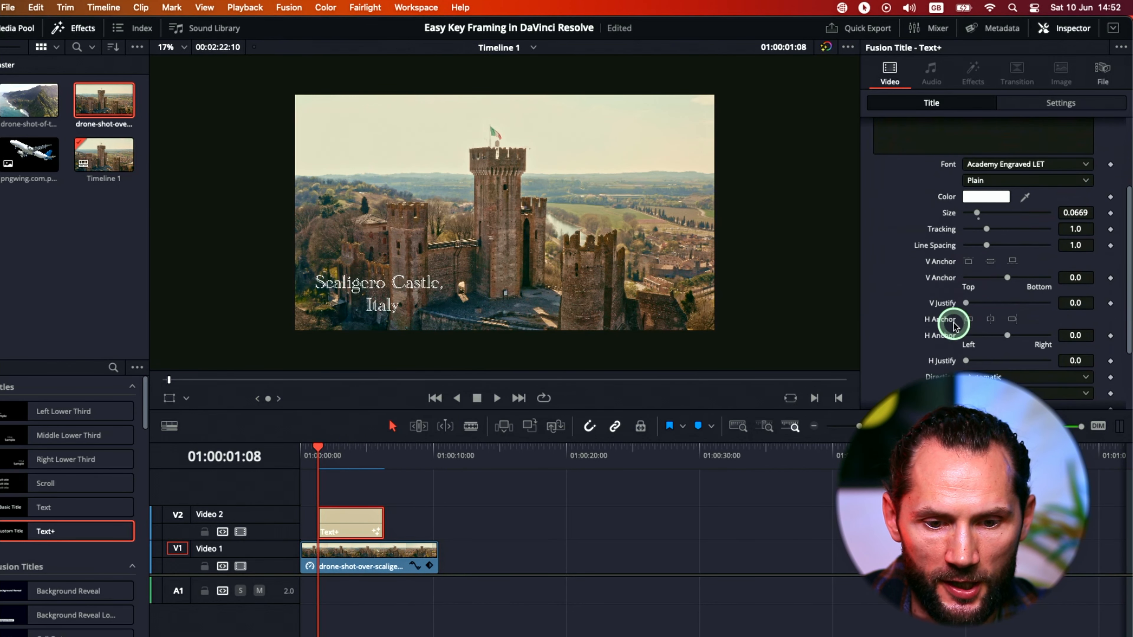
pyautogui.scroll(-3, 936, 286)
pyautogui.scroll(5, 936, 288)
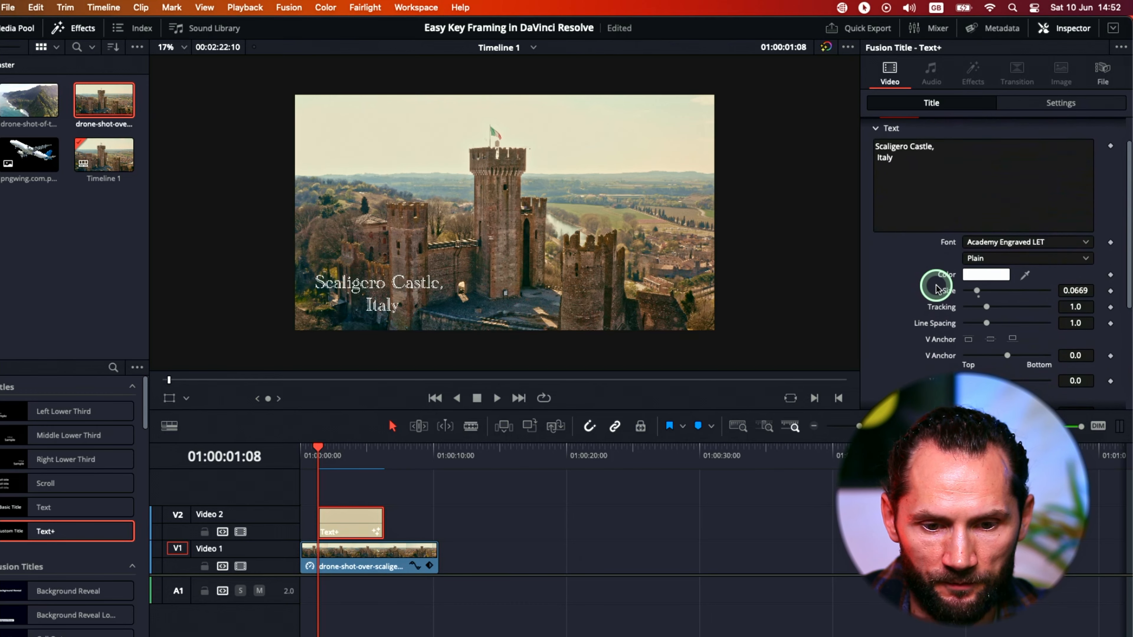
pyautogui.scroll(2, 936, 287)
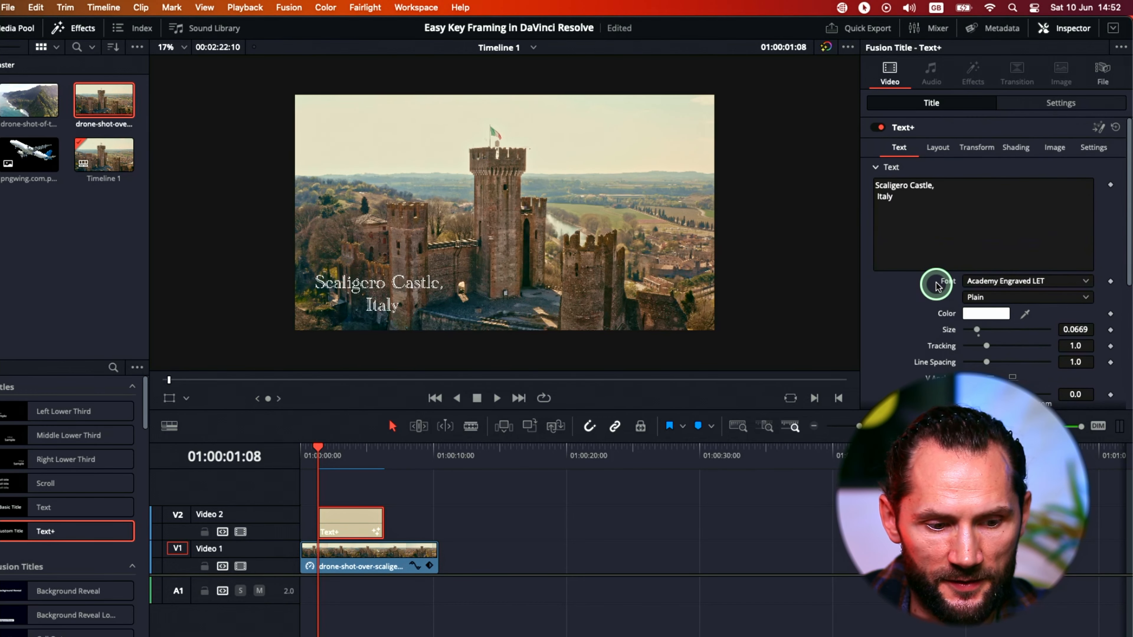
pyautogui.click(931, 150)
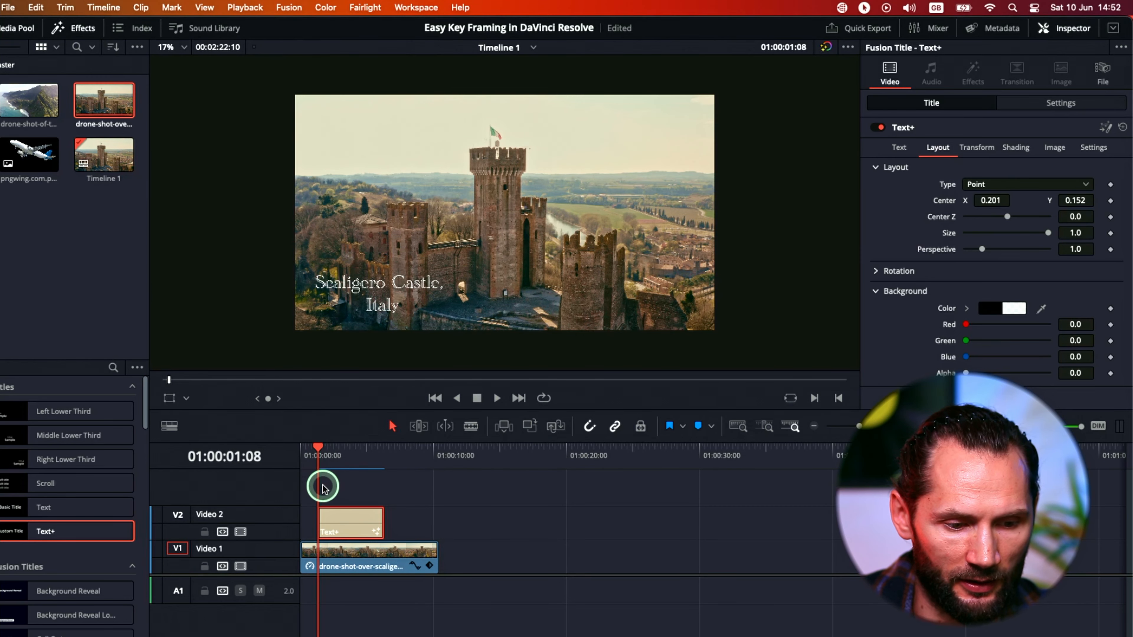
# Add a Center keyframe to the title at 01:00:02:15 and set Center X to -0.168, outside the frame.
pyautogui.moveTo(320, 452)
pyautogui.mouseDown()
pyautogui.moveTo(328, 448)
pyautogui.moveTo(314, 449)
pyautogui.mouseUp()
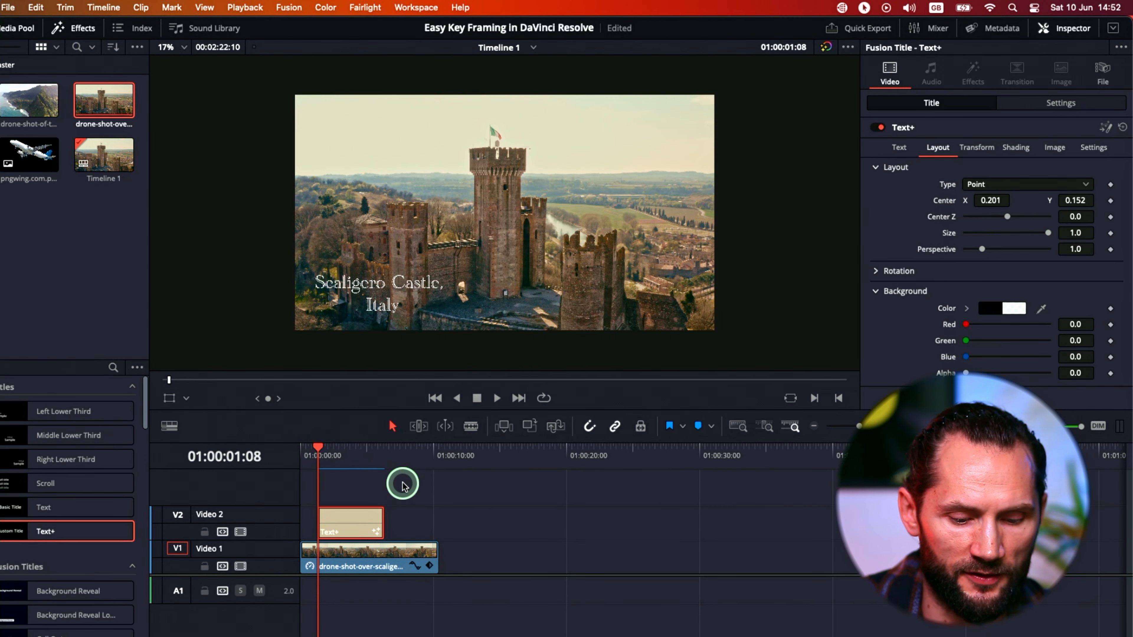
pyautogui.moveTo(318, 450); pyautogui.dragTo(332, 451)
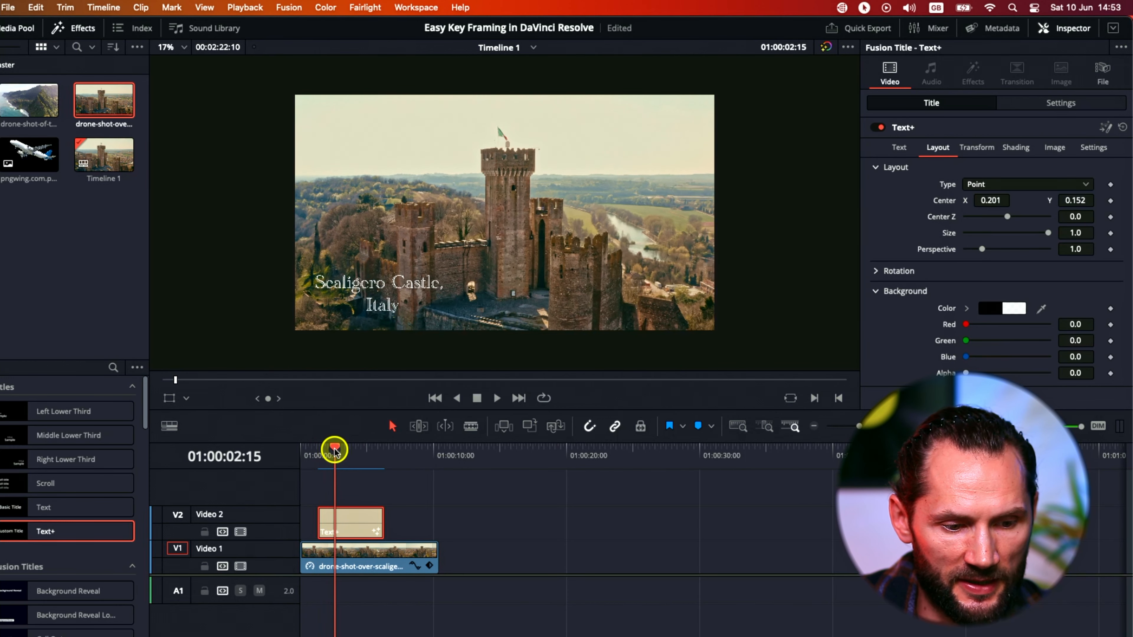
pyautogui.click(340, 522)
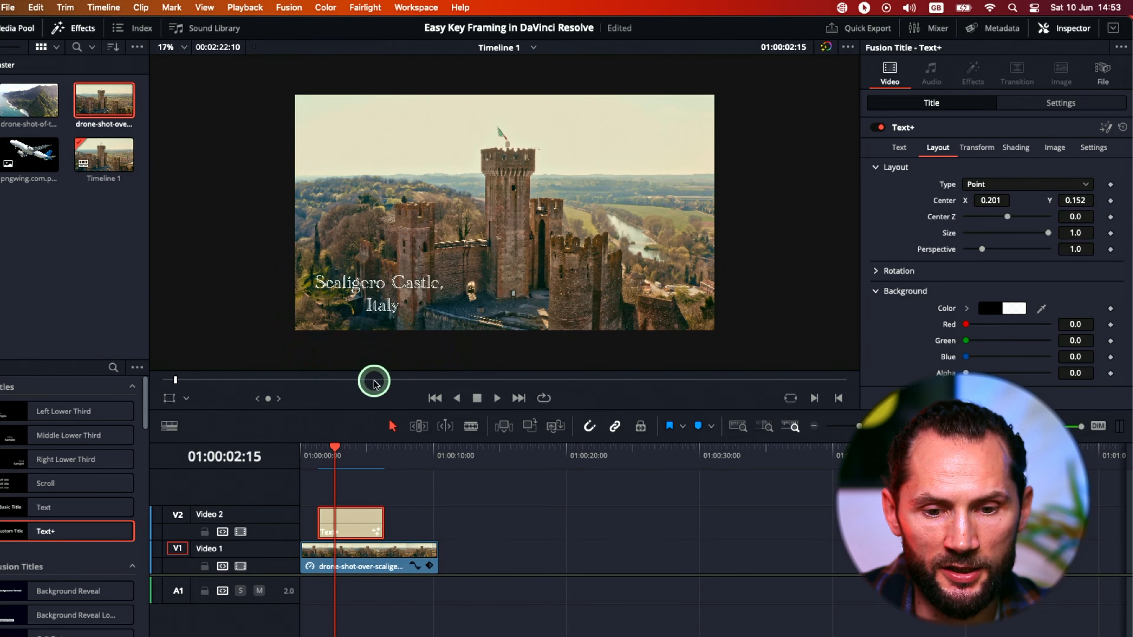
pyautogui.click(1110, 202)
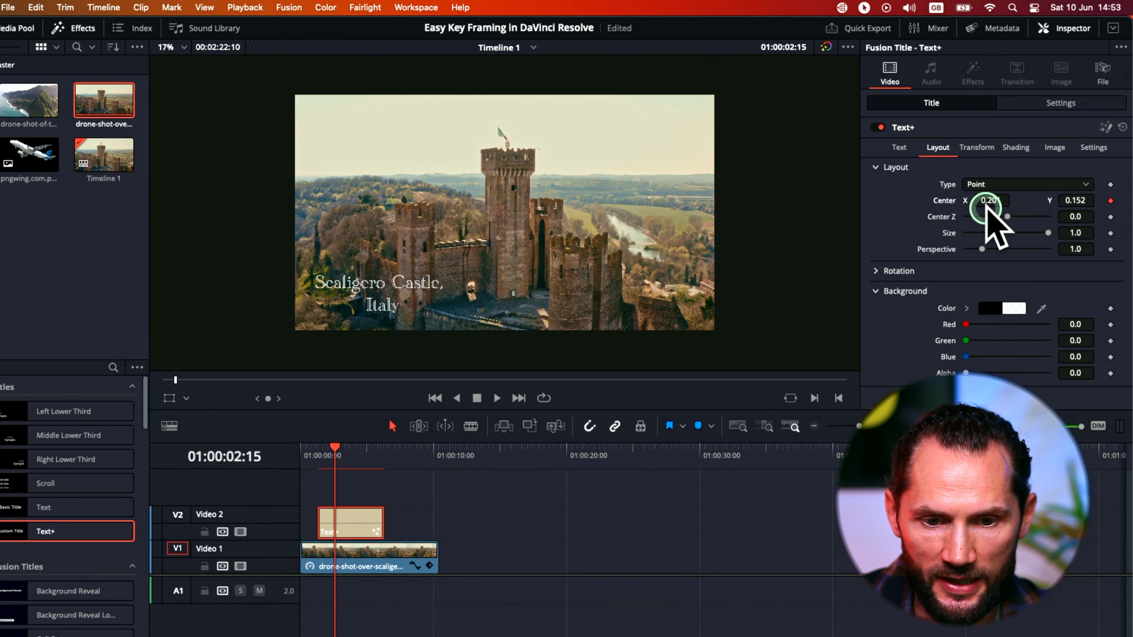
pyautogui.moveTo(990, 201); pyautogui.dragTo(751, 233)
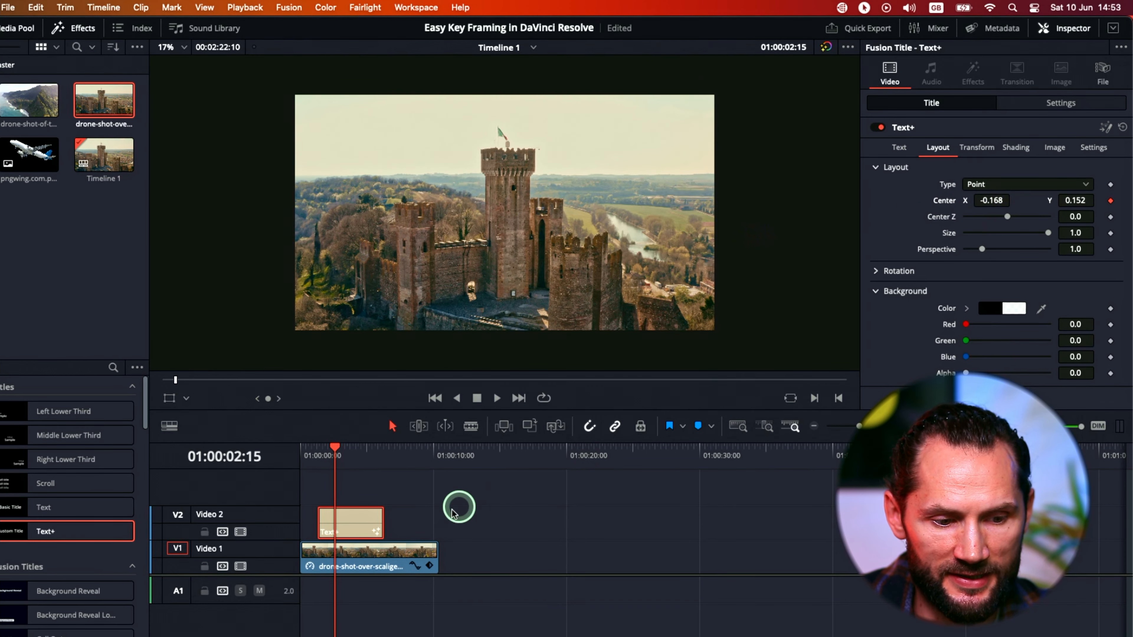
# Keyframe the title's Center X at 0.242 with the playhead at 01:00:05:02.
pyautogui.moveTo(338, 449); pyautogui.dragTo(334, 452)
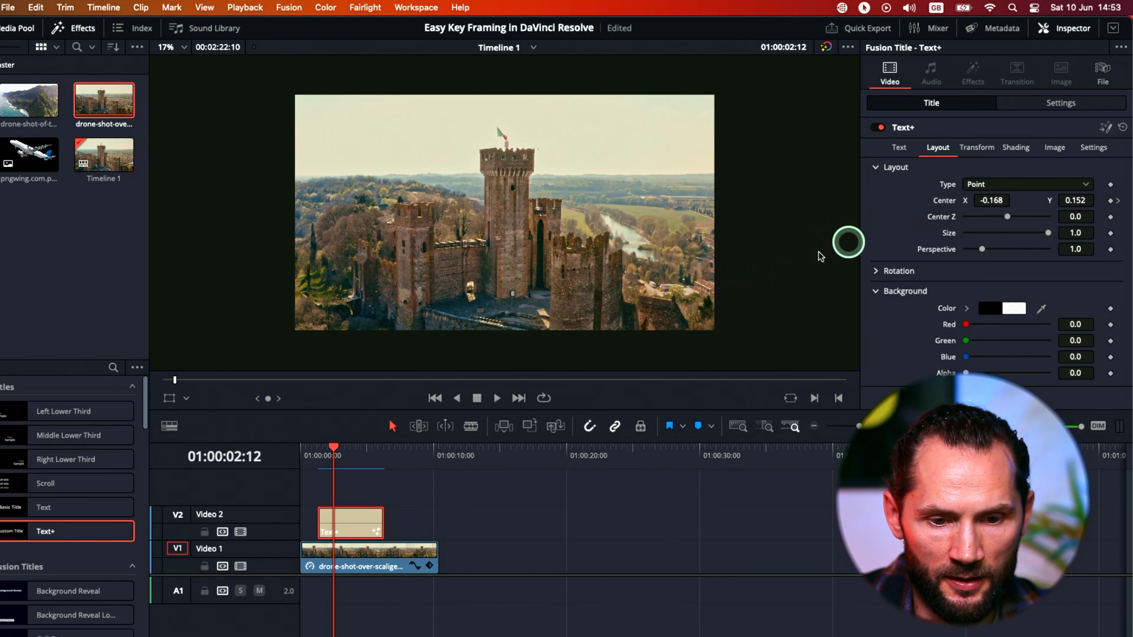
pyautogui.moveTo(333, 448); pyautogui.dragTo(367, 448)
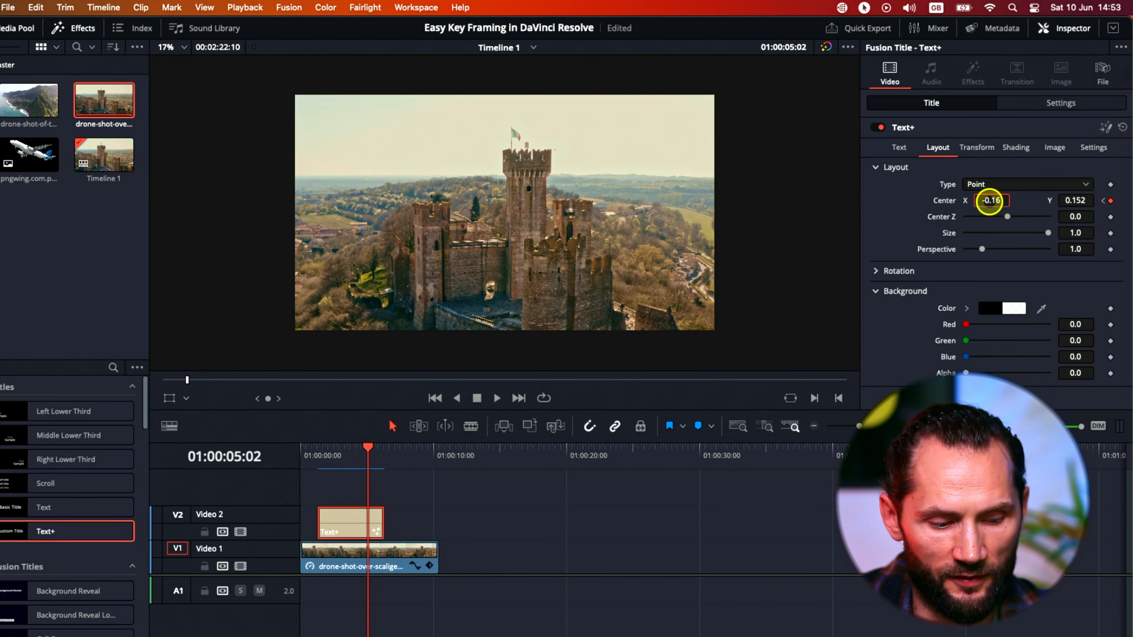
pyautogui.moveTo(989, 201); pyautogui.dragTo(1089, 199)
pyautogui.moveTo(540, 194); pyautogui.dragTo(986, 198)
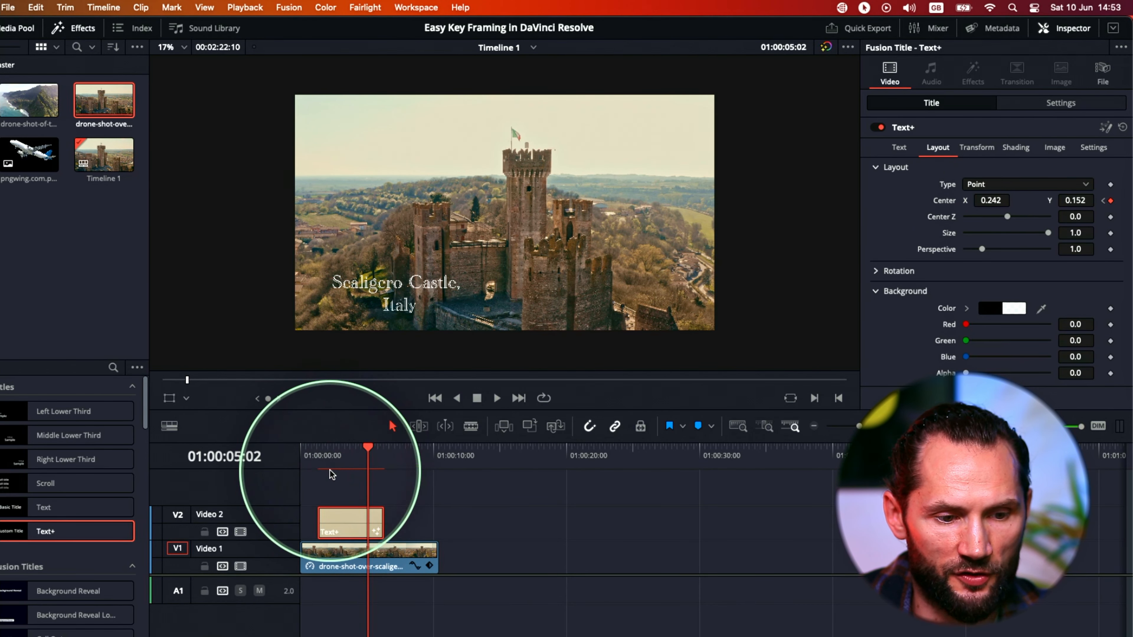
# Play the timeline from before the title clip to review the text sliding into the frame.
pyautogui.click(310, 458)
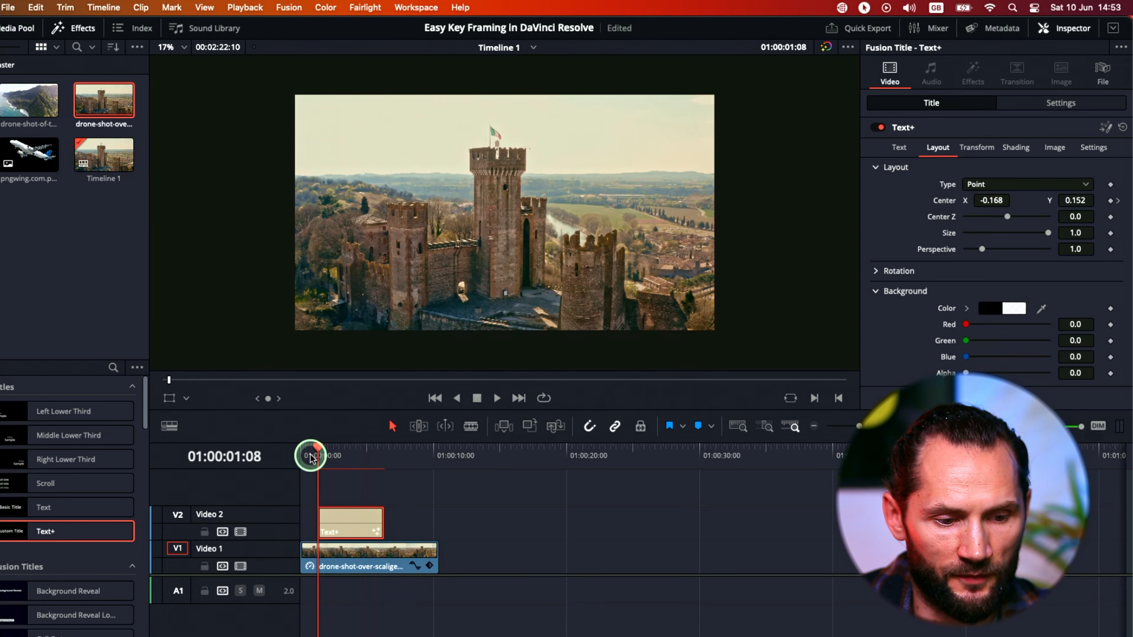
pyautogui.moveTo(318, 454); pyautogui.dragTo(306, 450)
pyautogui.press('space')
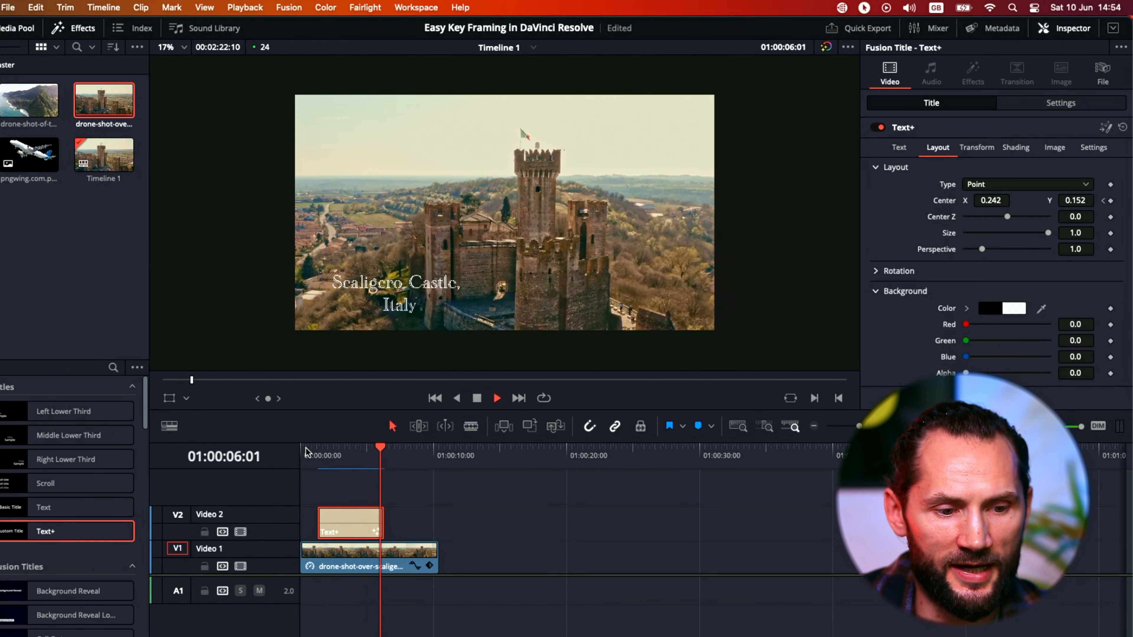
pyautogui.press('space')
# Extend the end of the title clip on Video 2 to line up with the end of the drone clip.
pyautogui.click(378, 529)
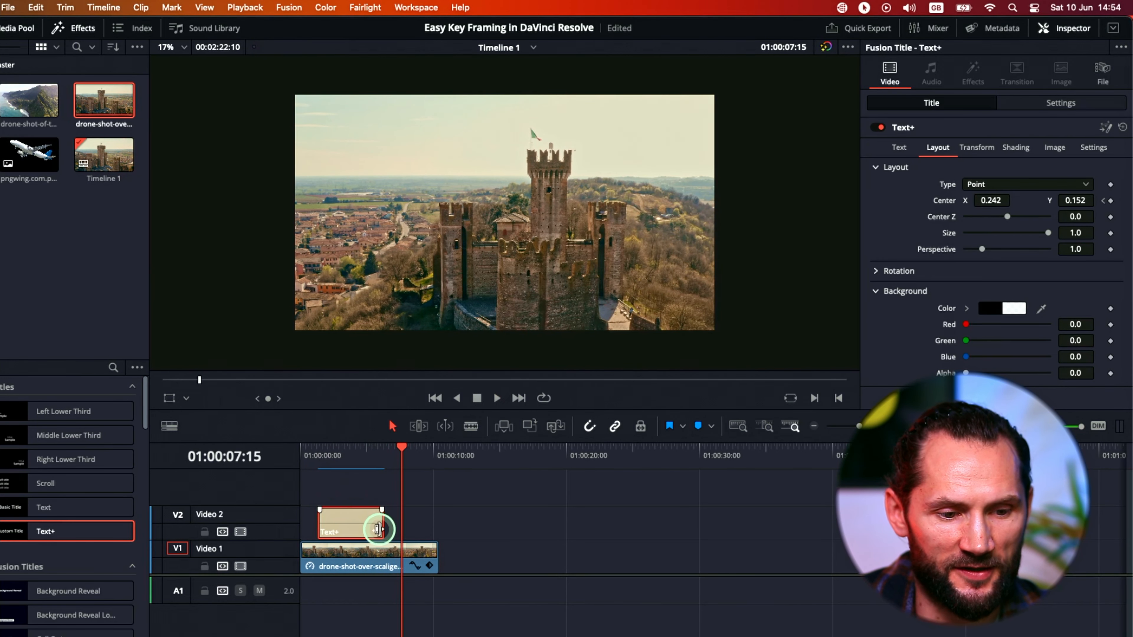
pyautogui.click(349, 448)
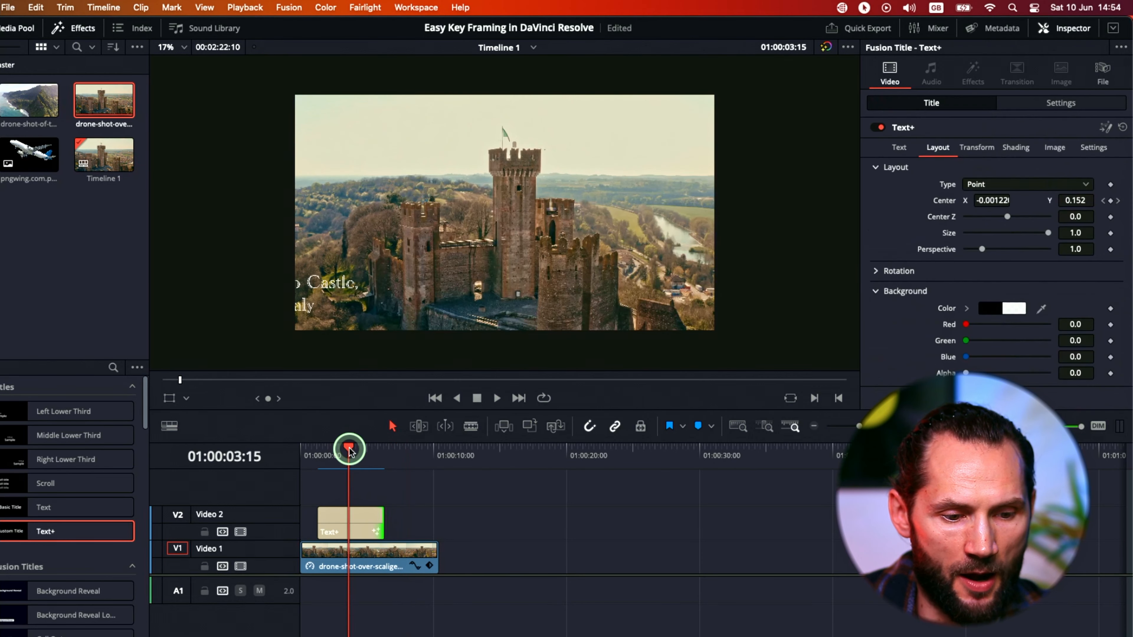
pyautogui.moveTo(370, 530); pyautogui.dragTo(436, 521)
pyautogui.click(373, 522)
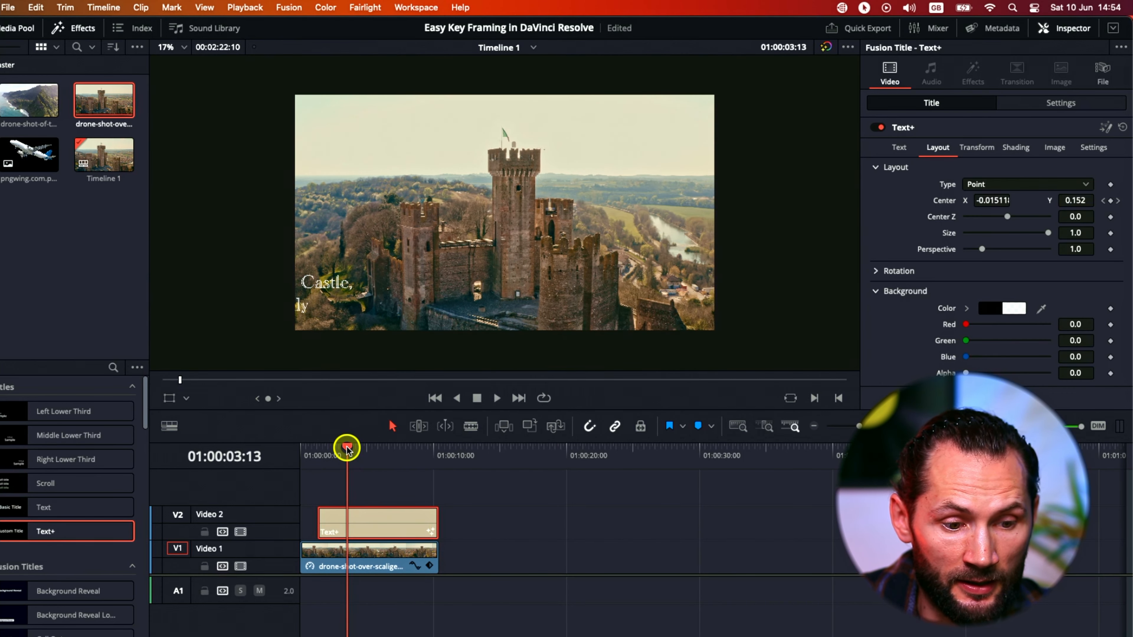
# Play the extended title full screen from the start of its clip to review the slide-in.
pyautogui.moveTo(347, 448); pyautogui.dragTo(377, 450)
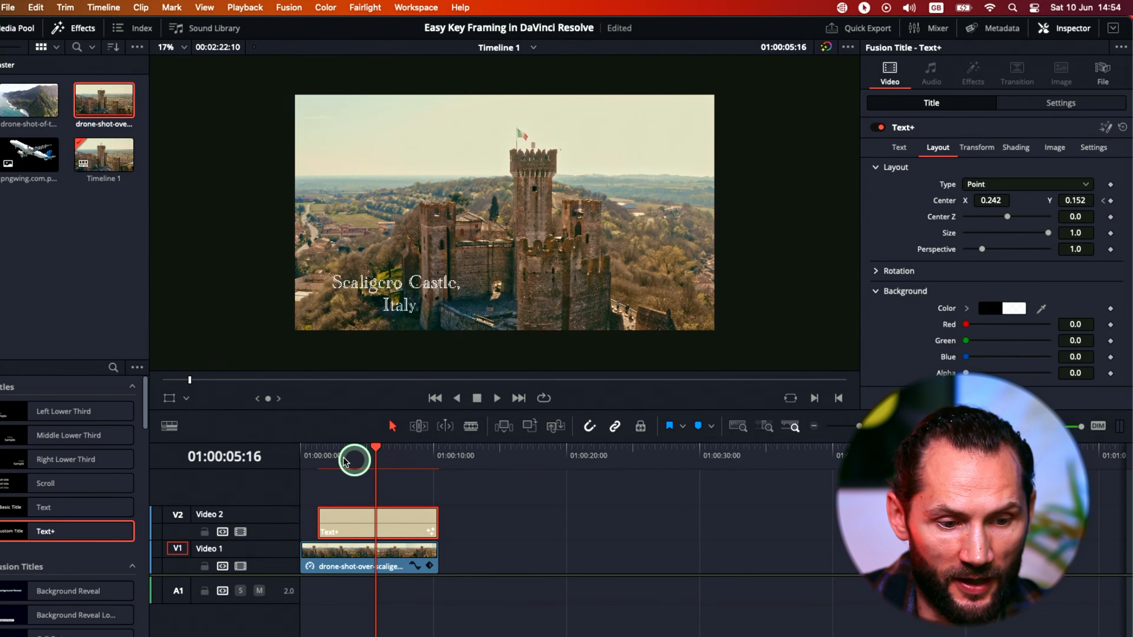
pyautogui.click(318, 448)
pyautogui.press('super+f')
pyautogui.press('space')
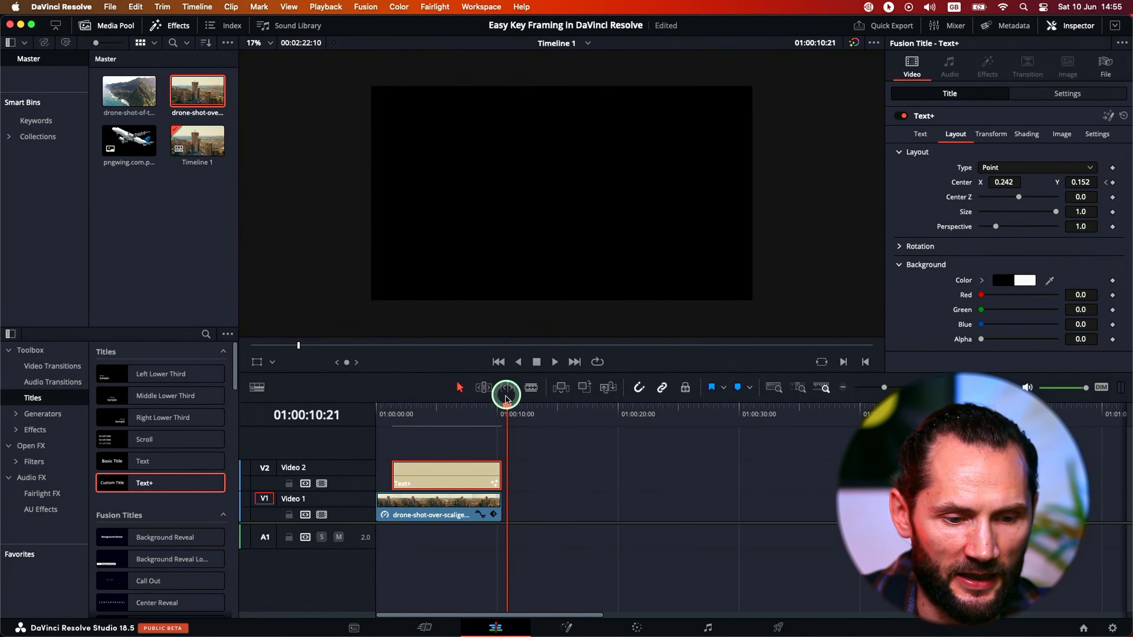
# Extend the title clip past the end of the drone clip and add a holding Center keyframe at 01:00:08:01.
pyautogui.moveTo(497, 408); pyautogui.dragTo(468, 407)
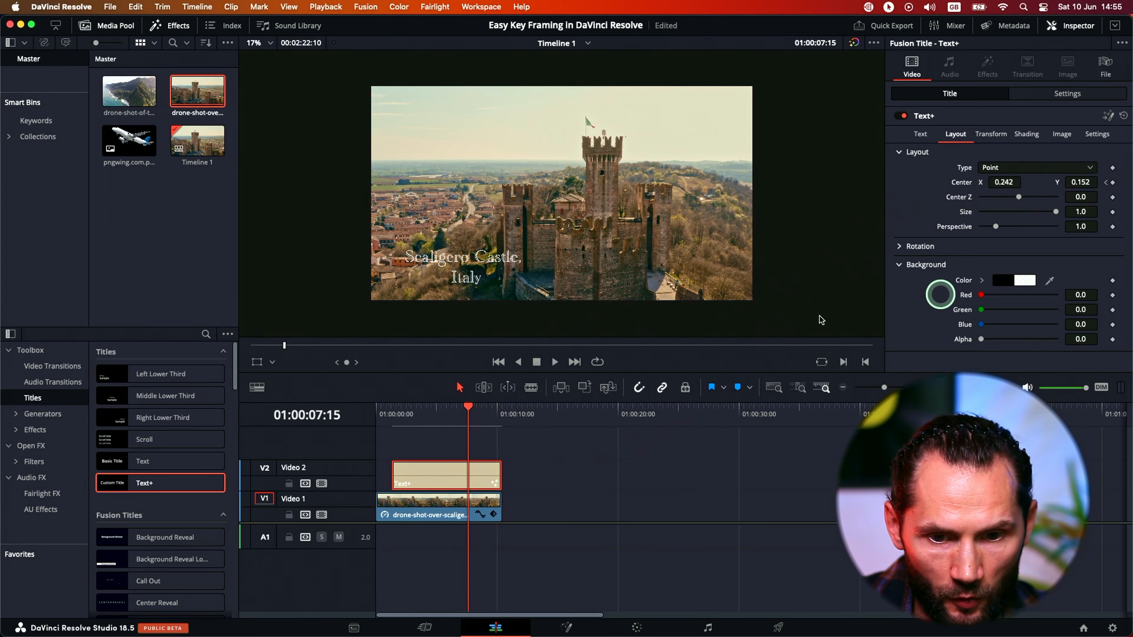
pyautogui.moveTo(472, 411); pyautogui.dragTo(474, 411)
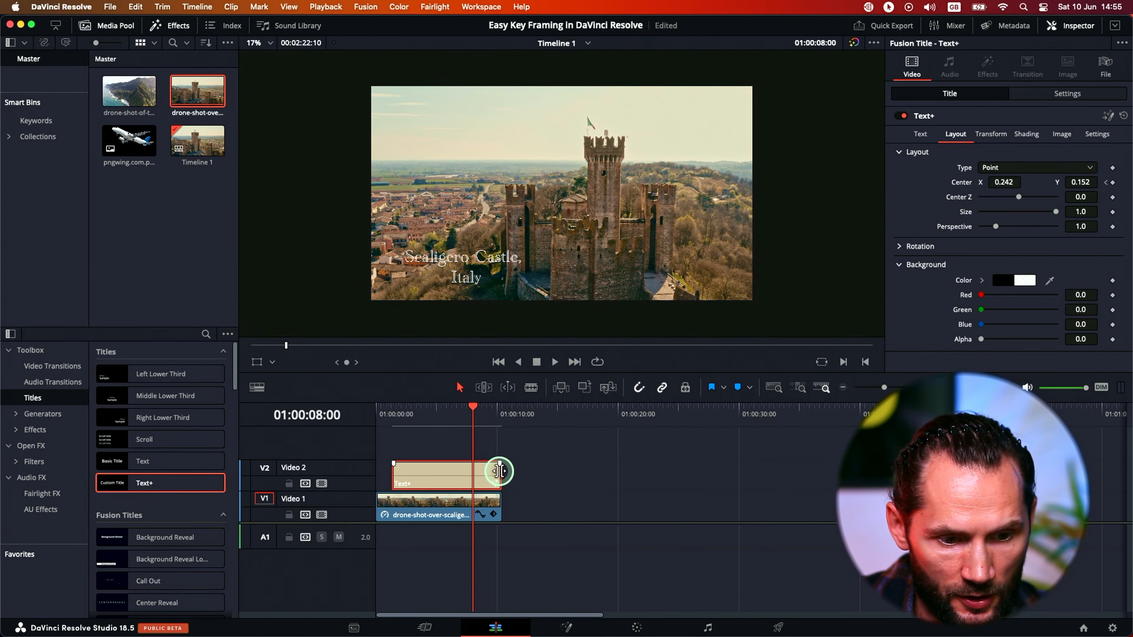
pyautogui.moveTo(499, 471); pyautogui.dragTo(546, 473)
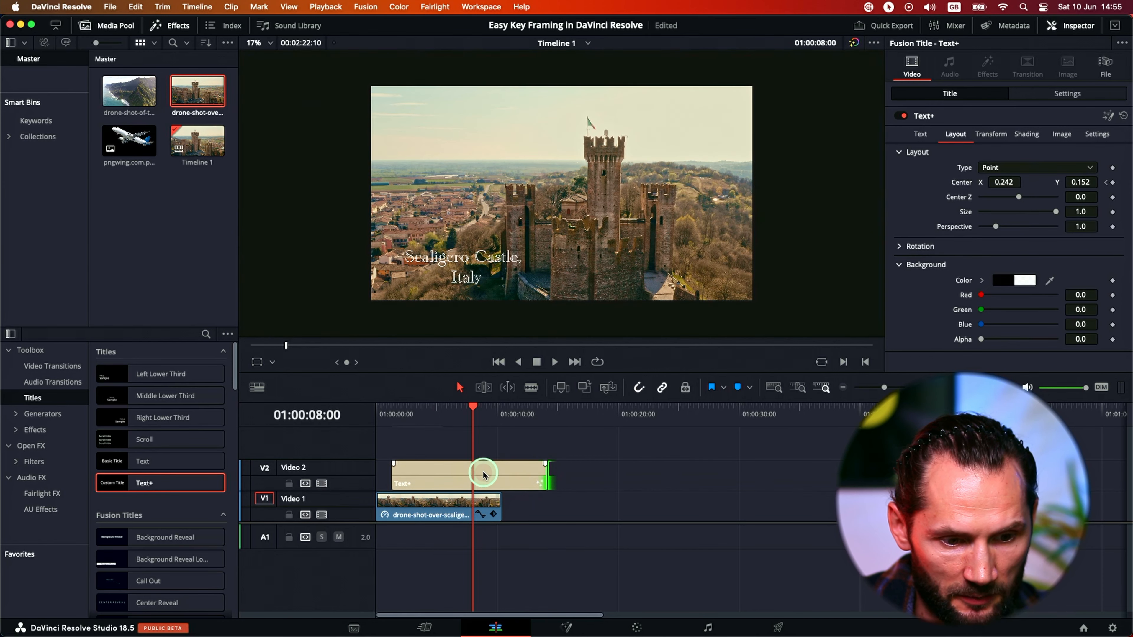
pyautogui.click(473, 410)
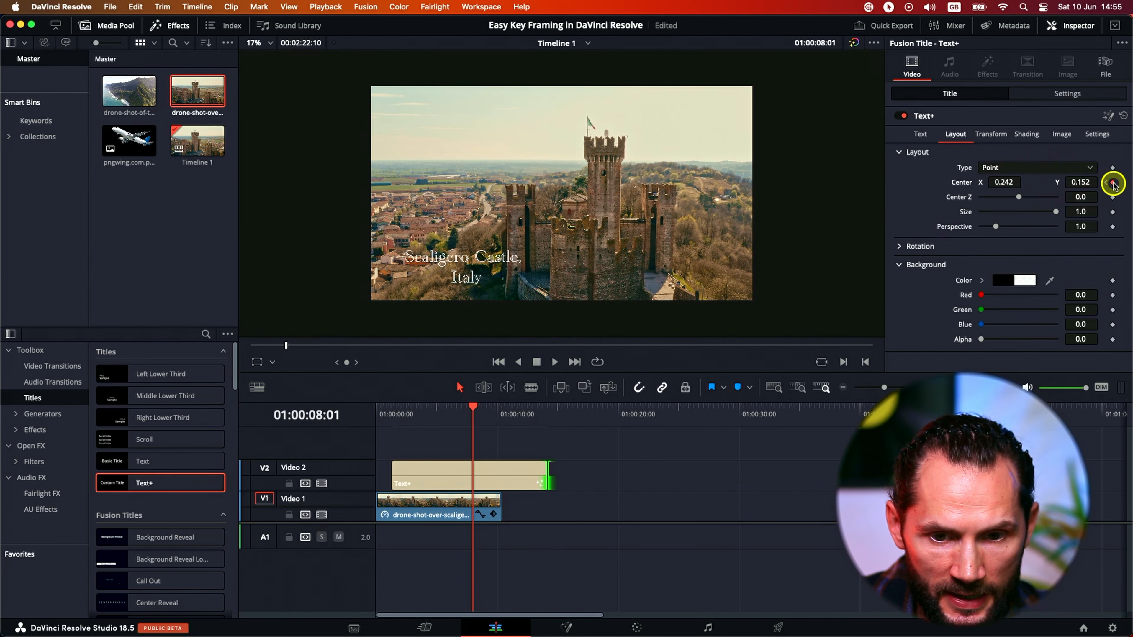
# Keyframe the title's exit at 01:00:09:12 by setting Center X to -0.188.
pyautogui.moveTo(474, 409); pyautogui.dragTo(503, 409)
pyautogui.click(498, 468)
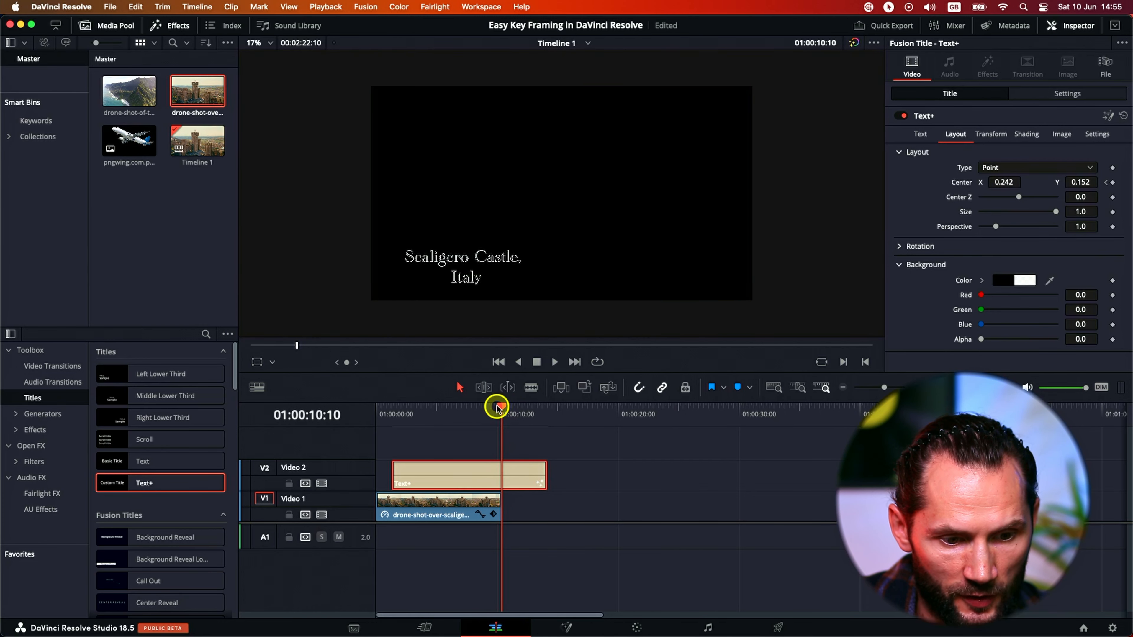
pyautogui.moveTo(493, 411); pyautogui.dragTo(491, 414)
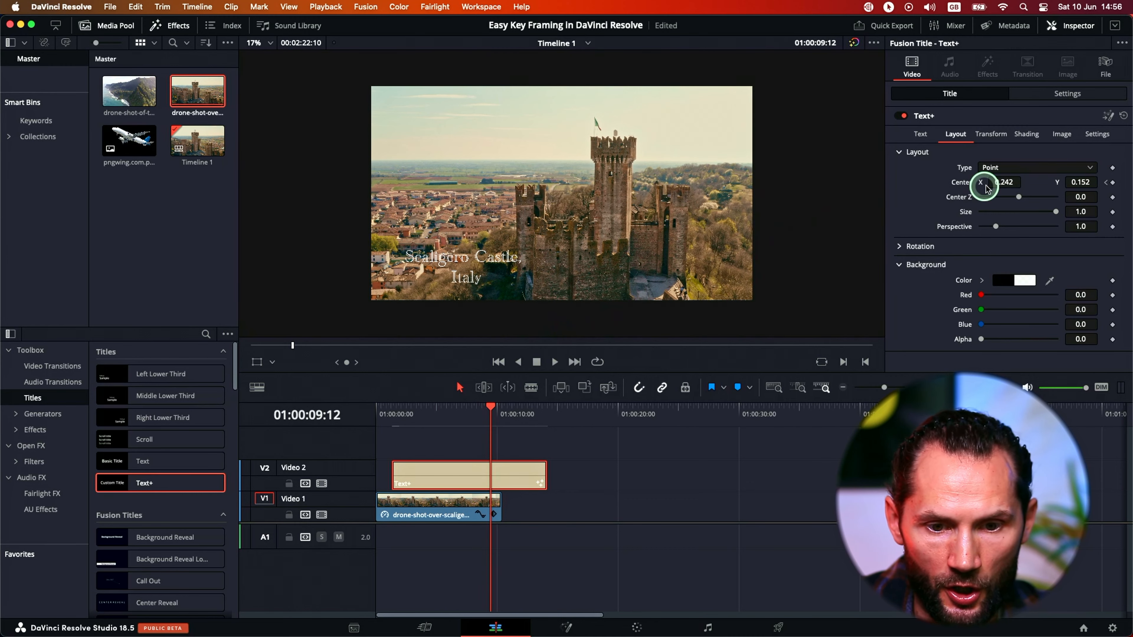
pyautogui.moveTo(1017, 182); pyautogui.dragTo(782, 217)
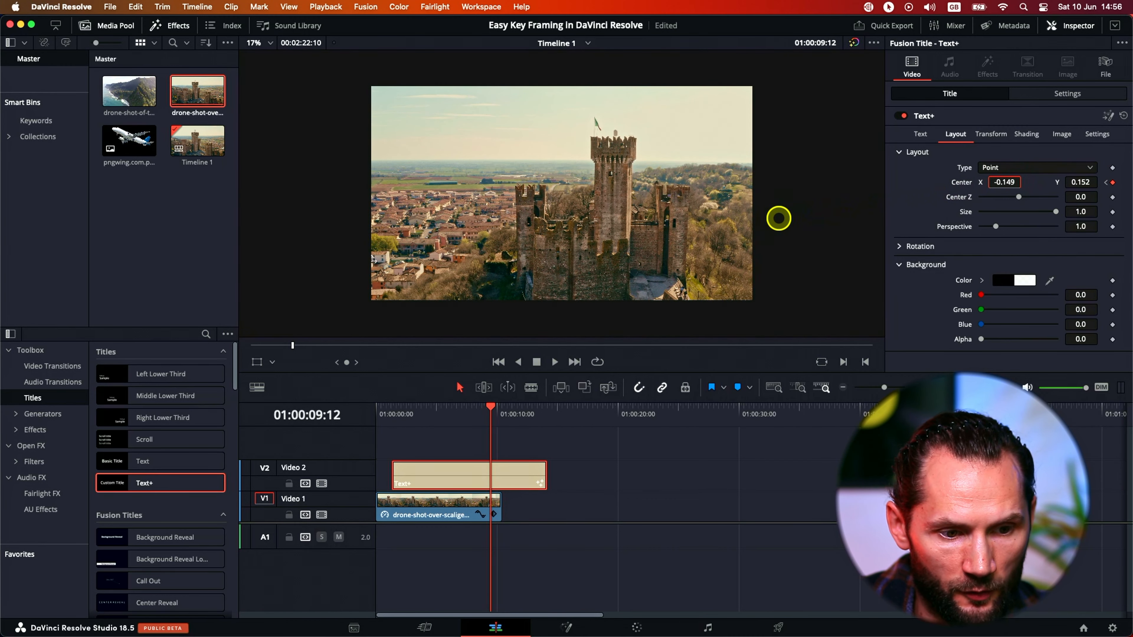
# Trim the title clip's end back to the drone clip's end and play back the slide-in and slide-out.
pyautogui.click(425, 415)
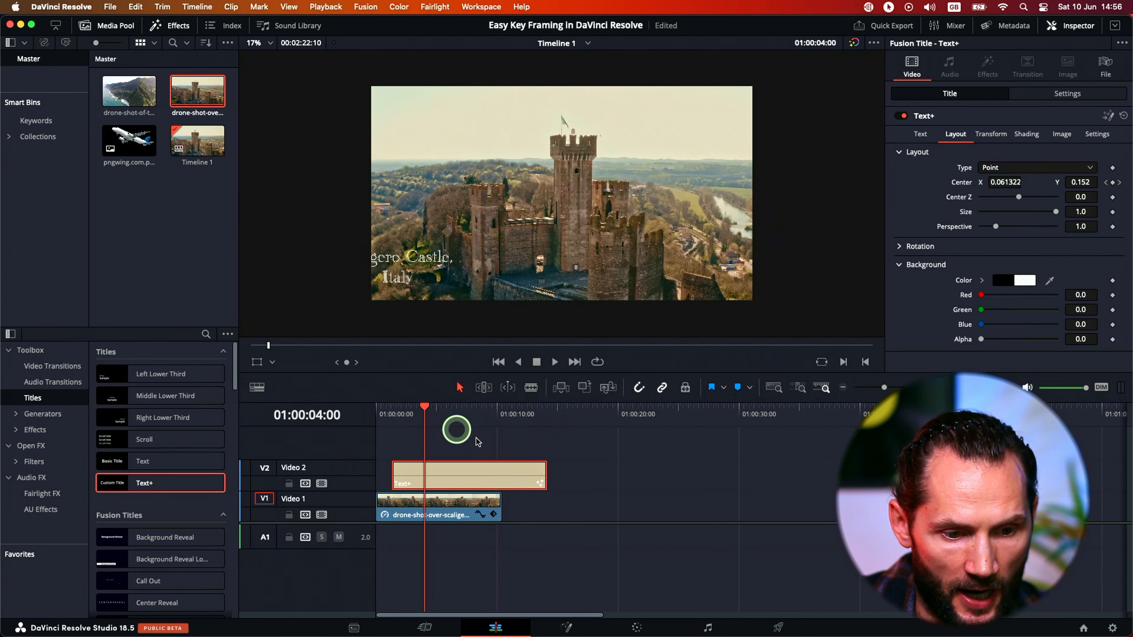
pyautogui.moveTo(545, 473); pyautogui.dragTo(490, 476)
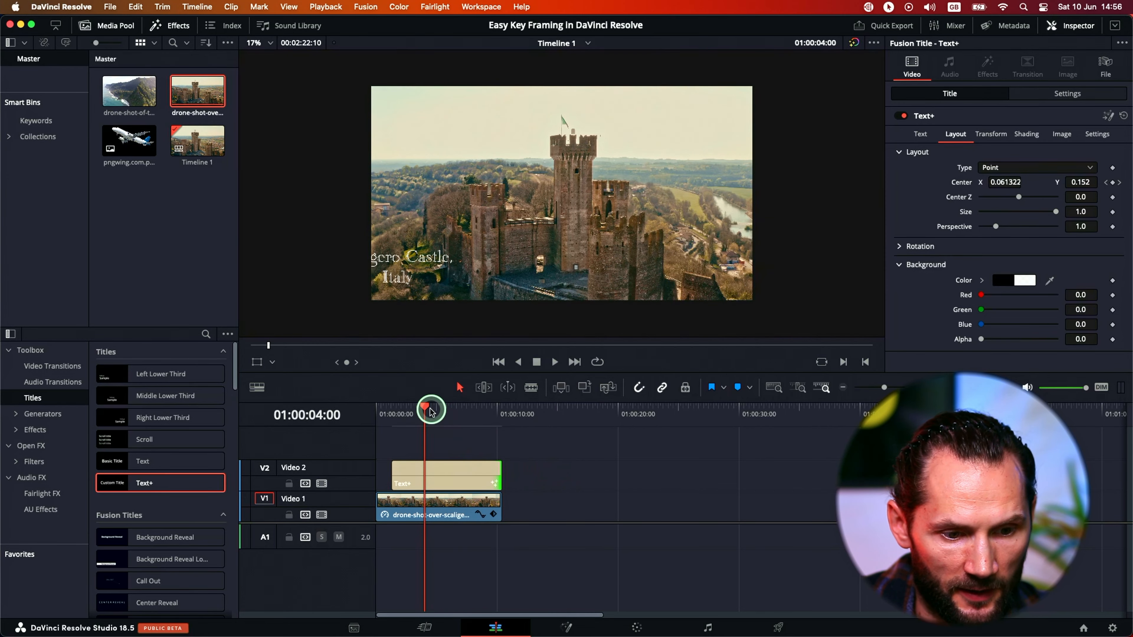
pyautogui.moveTo(424, 409); pyautogui.dragTo(419, 407)
pyautogui.press('space')
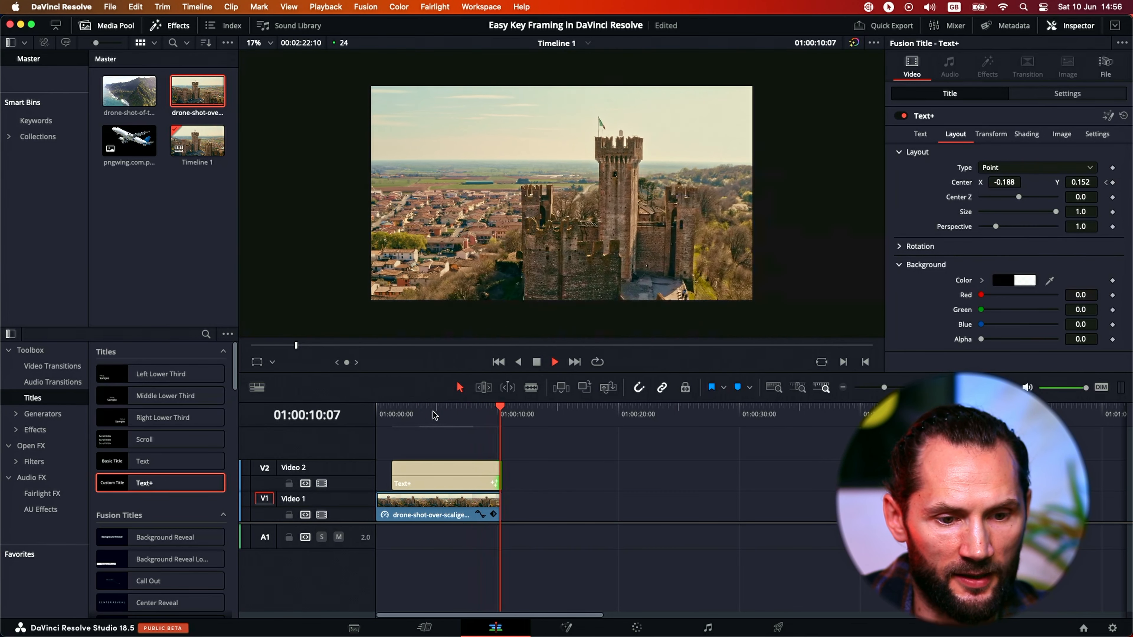
# Scrub through the title clip between 01:00:03:00 and 01:00:05:18 to examine the Center keyframe controls and text position.
pyautogui.click(441, 414)
pyautogui.moveTo(442, 414); pyautogui.dragTo(428, 413)
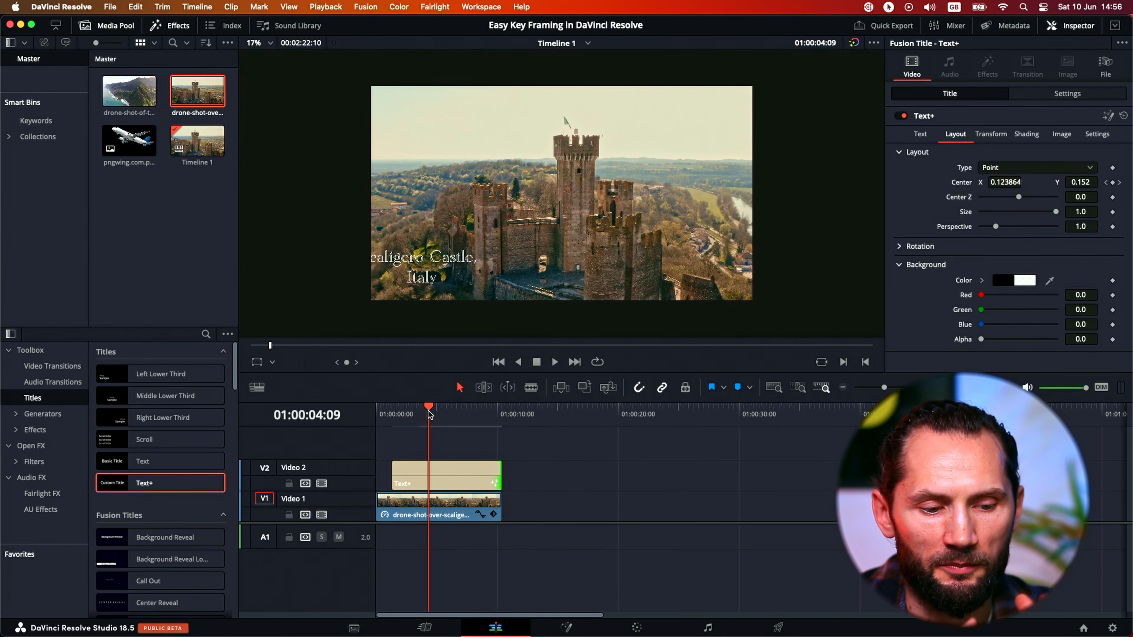
pyautogui.moveTo(430, 412)
pyautogui.mouseDown()
pyautogui.moveTo(402, 410)
pyautogui.moveTo(410, 447)
pyautogui.moveTo(397, 411)
pyautogui.moveTo(410, 419)
pyautogui.moveTo(412, 410)
pyautogui.mouseUp()
pyautogui.click(407, 464)
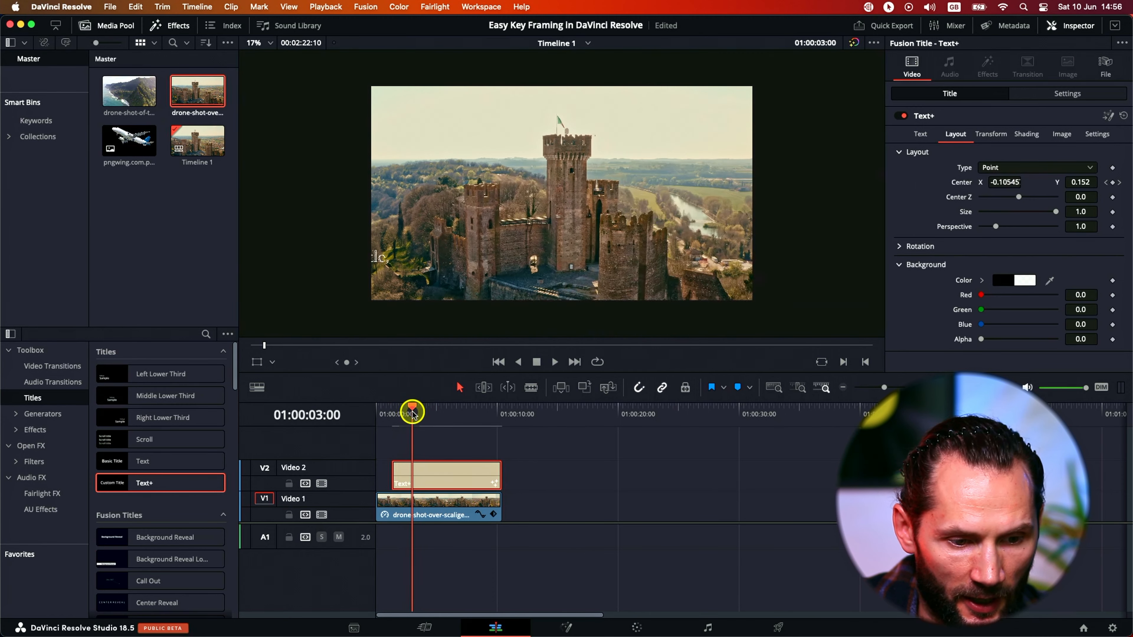
pyautogui.click(411, 479)
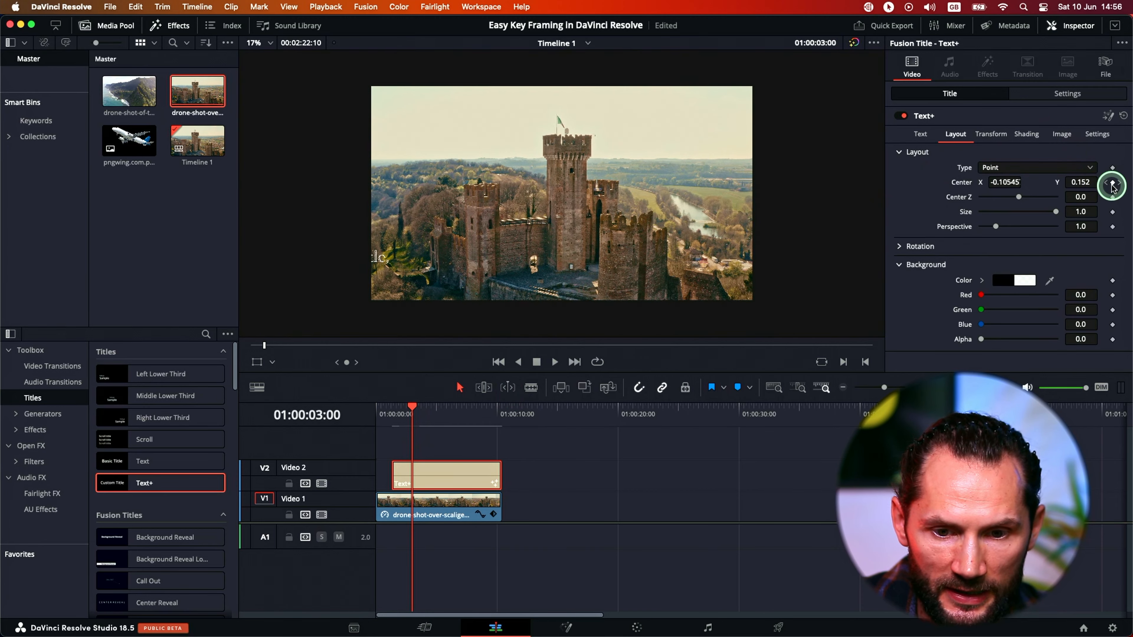
pyautogui.moveTo(415, 414); pyautogui.dragTo(445, 407)
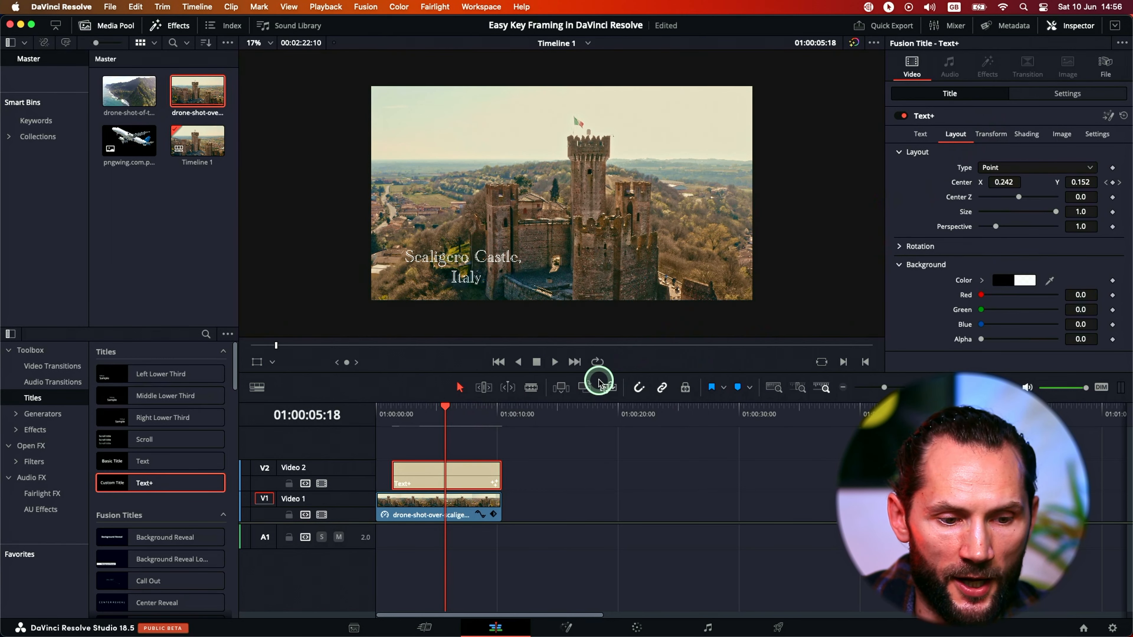